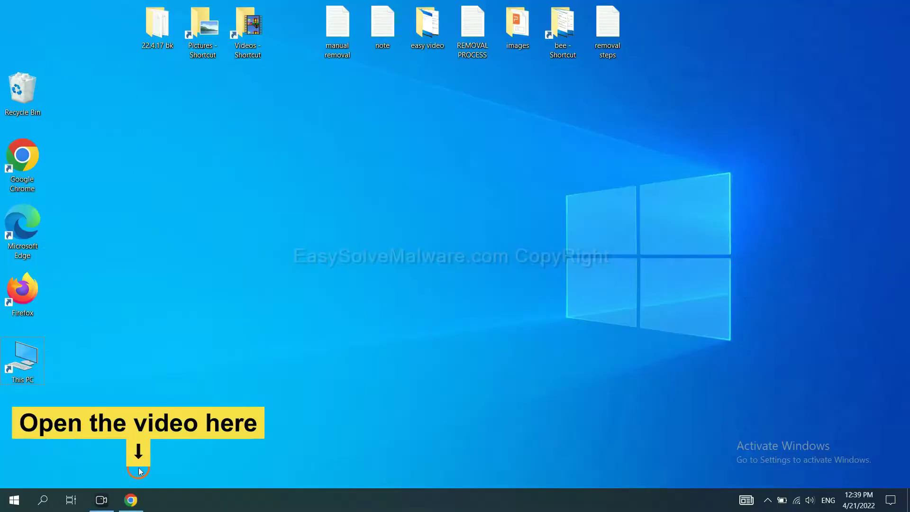
- Download the SpyHunter Windows installer from the EasySolveMalware removal guide tab in Chrome
click(139, 500)
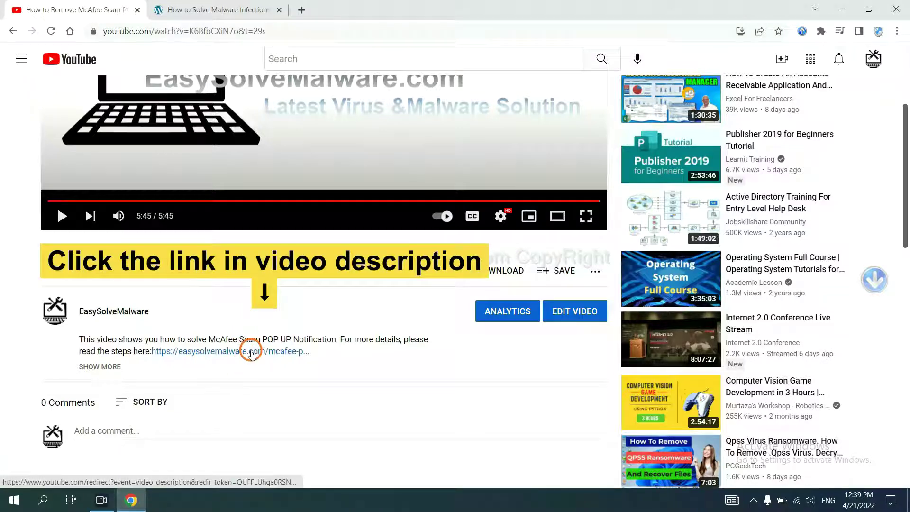
click(229, 9)
scroll(904, 243, down, 4)
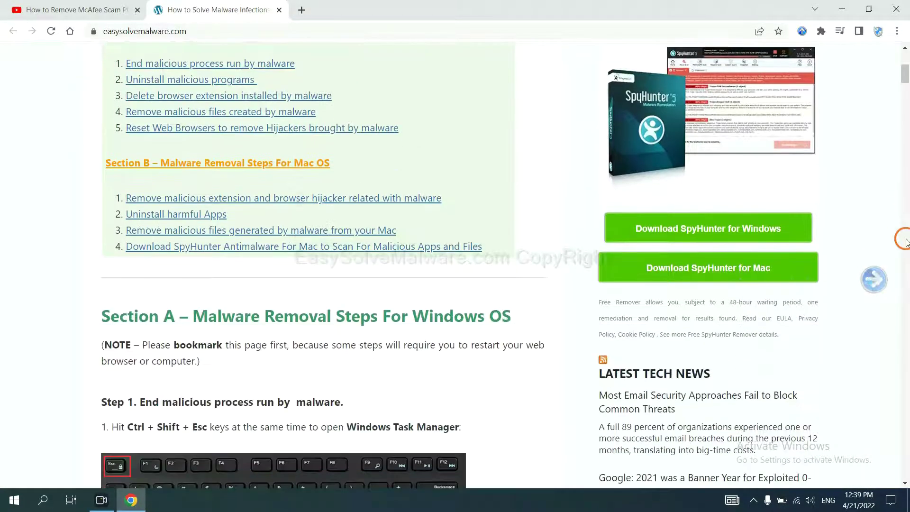
click(772, 227)
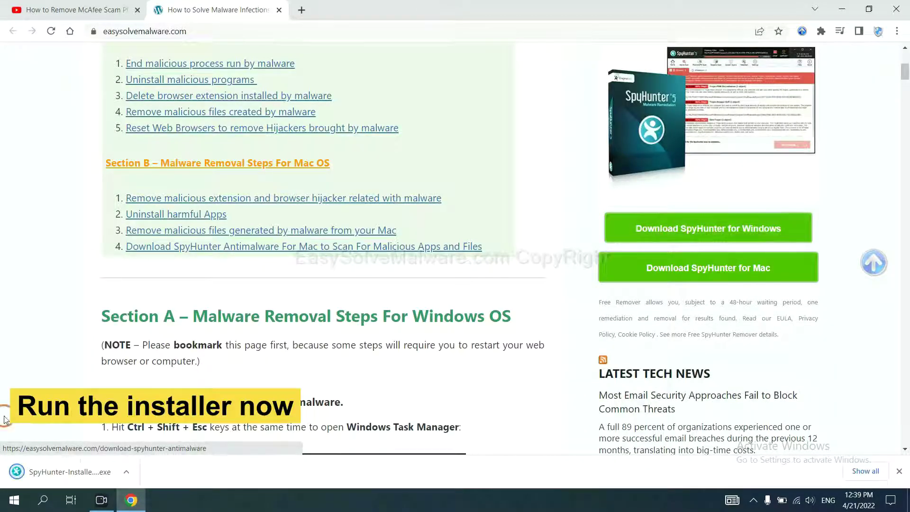
- Run the downloaded installer in English, accept the EULA and install SpyHunter 5
click(57, 473)
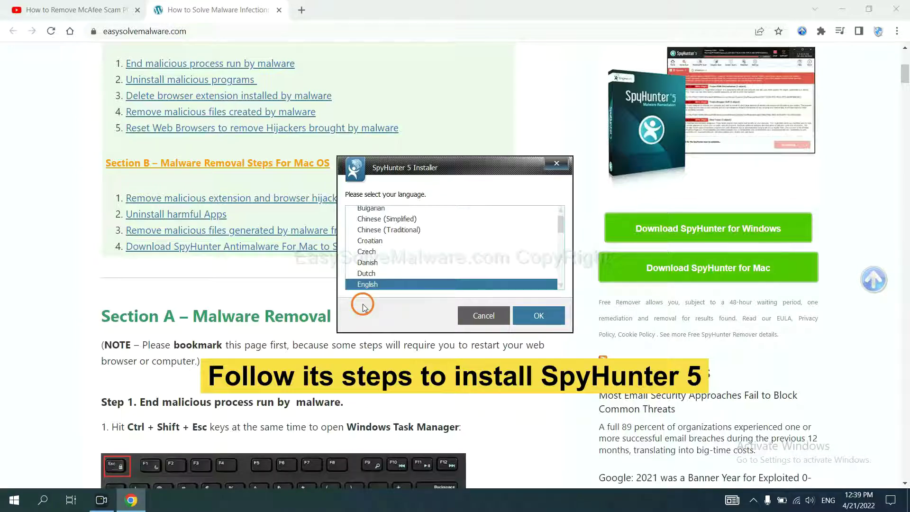
click(527, 316)
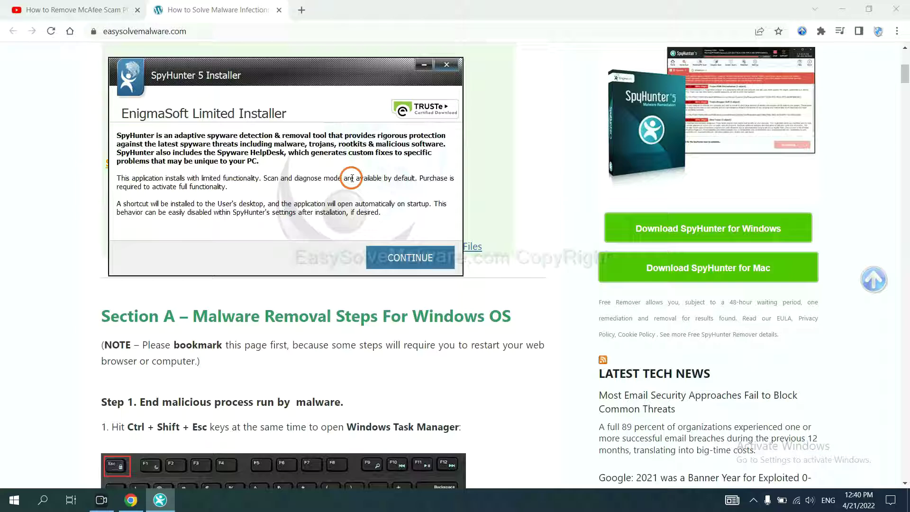
click(389, 259)
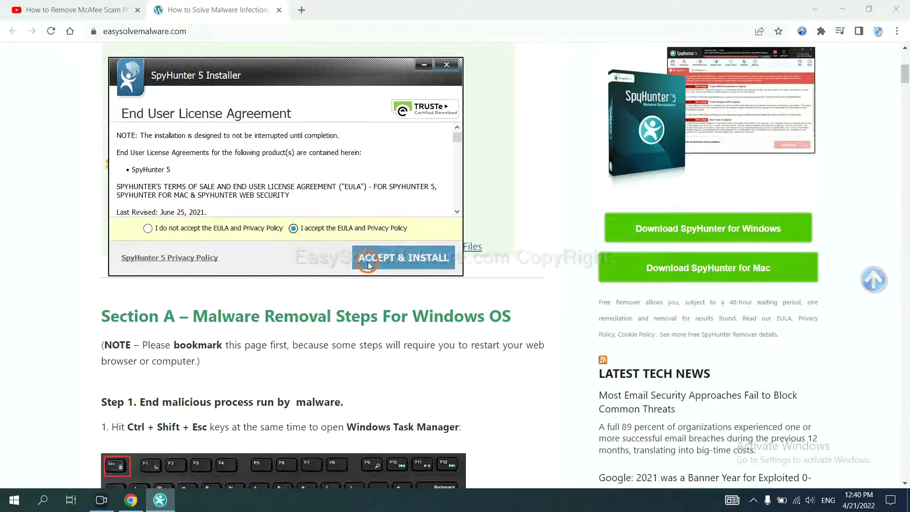
click(368, 262)
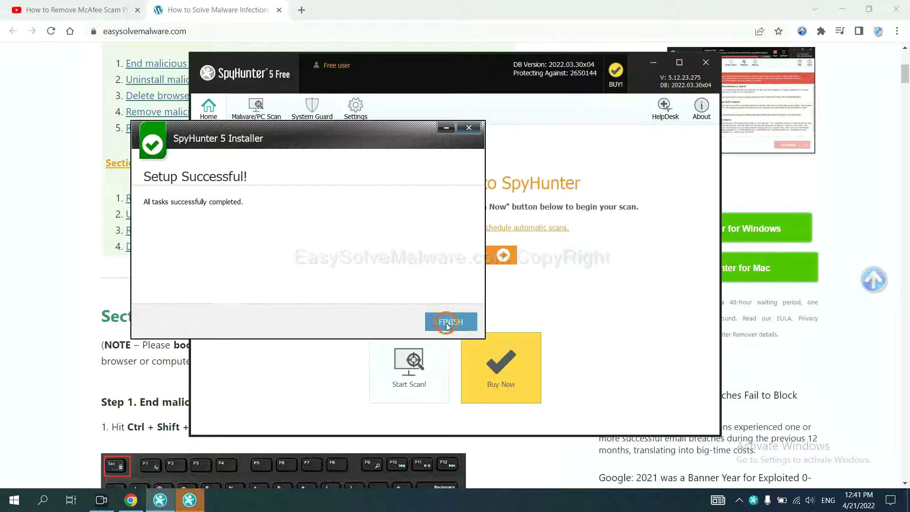
- Finish setup, scan the computer and continue past the unknown remove360.bat object results
click(447, 320)
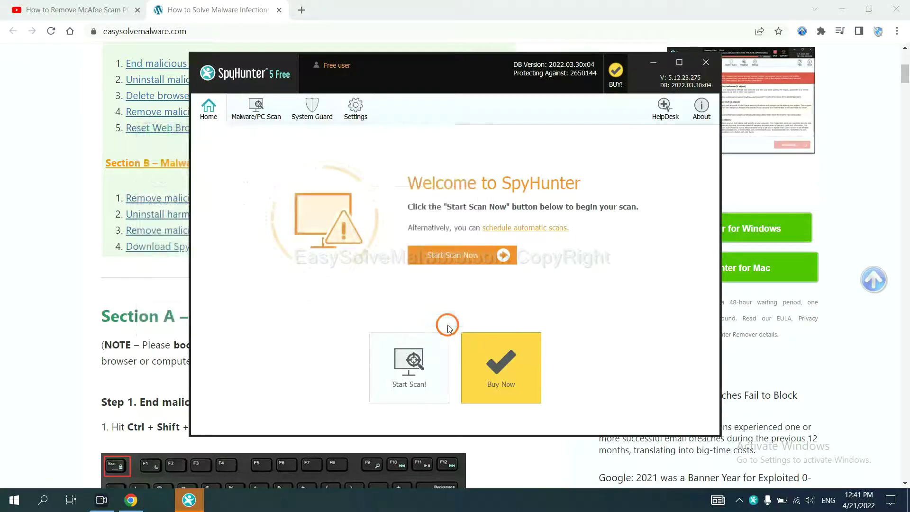
click(449, 257)
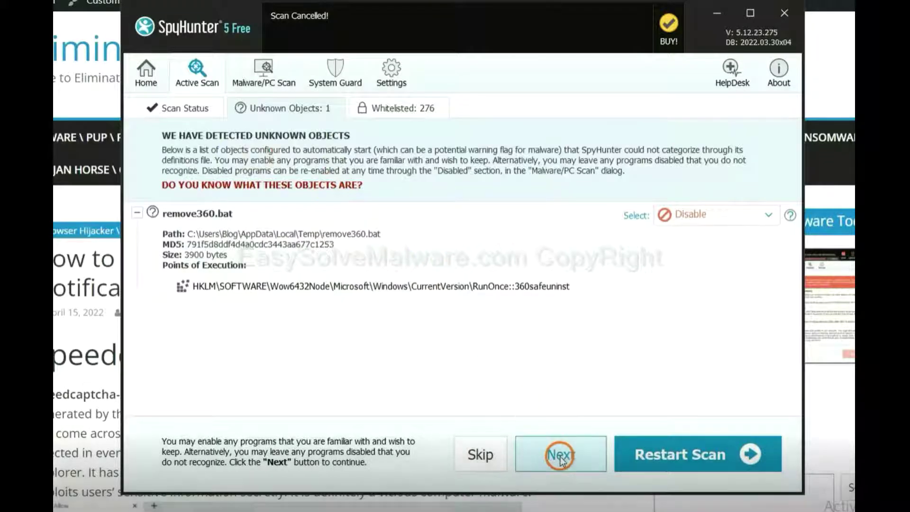
click(559, 454)
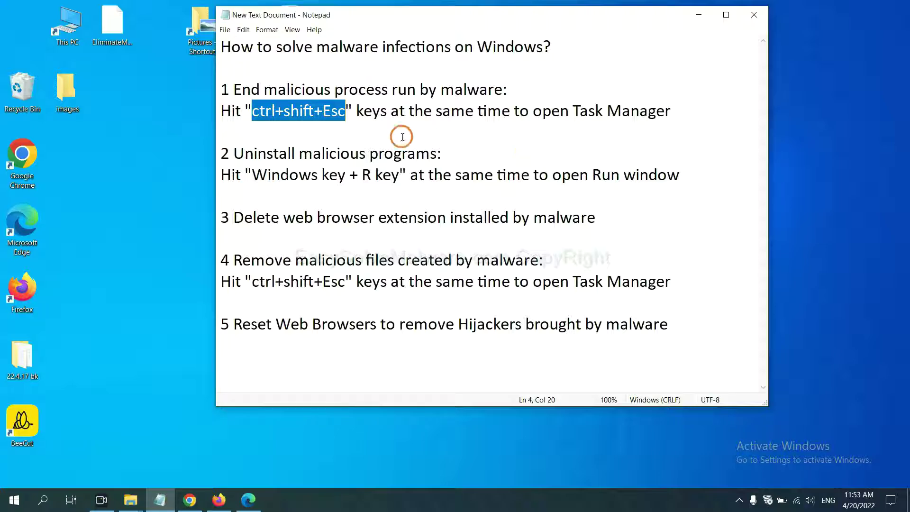
- Select the "ctrl+shift+Esc" Task Manager shortcut text on the step 1 line
click(322, 113)
drag(347, 112, 253, 113)
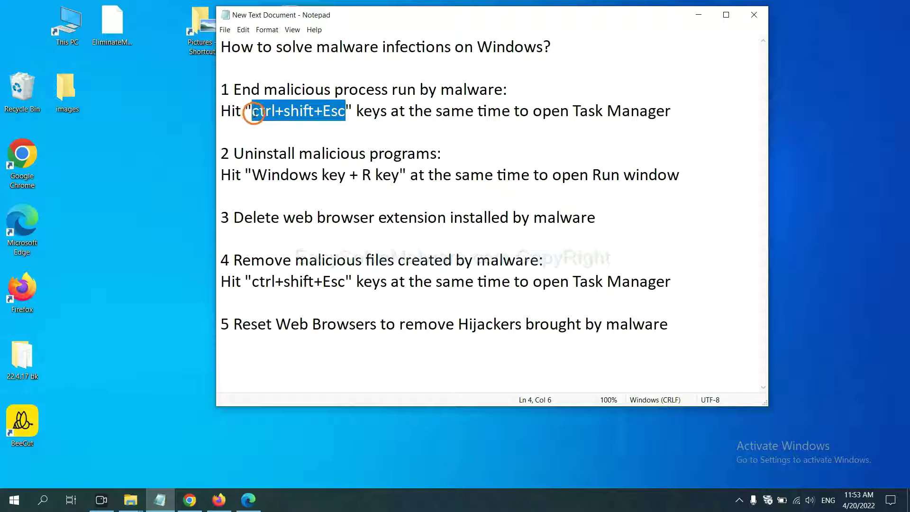
key(ctrl+shift+Escape)
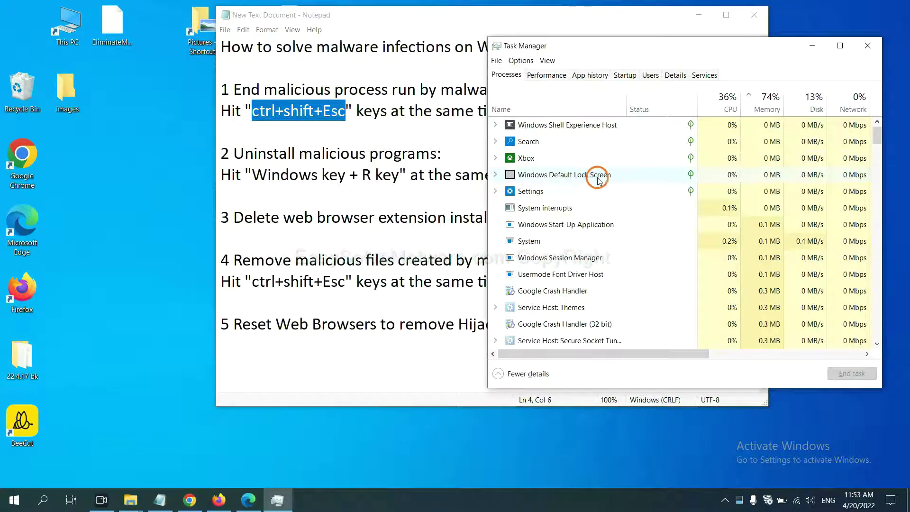
click(607, 240)
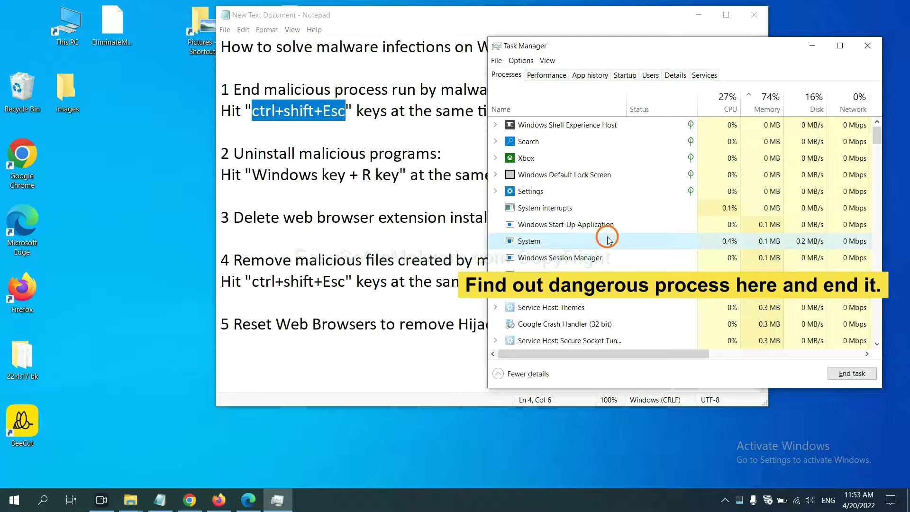
click(604, 273)
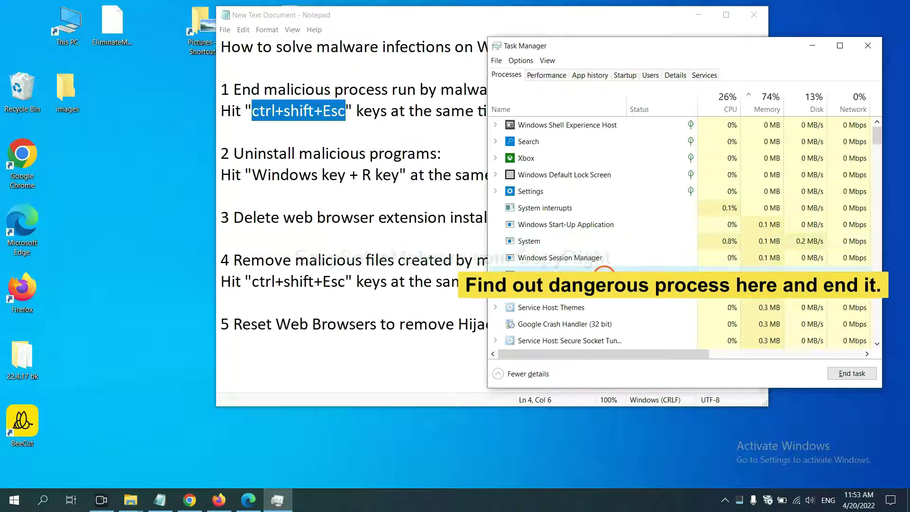
click(858, 374)
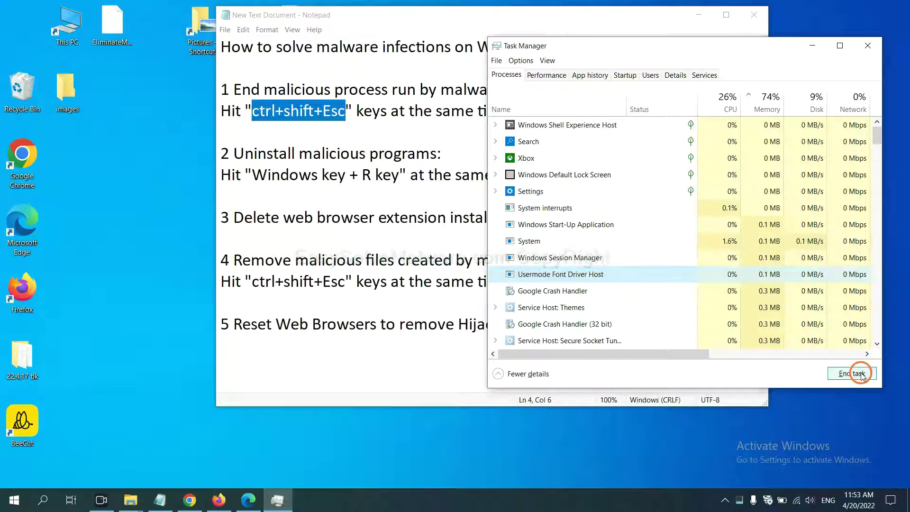
click(865, 48)
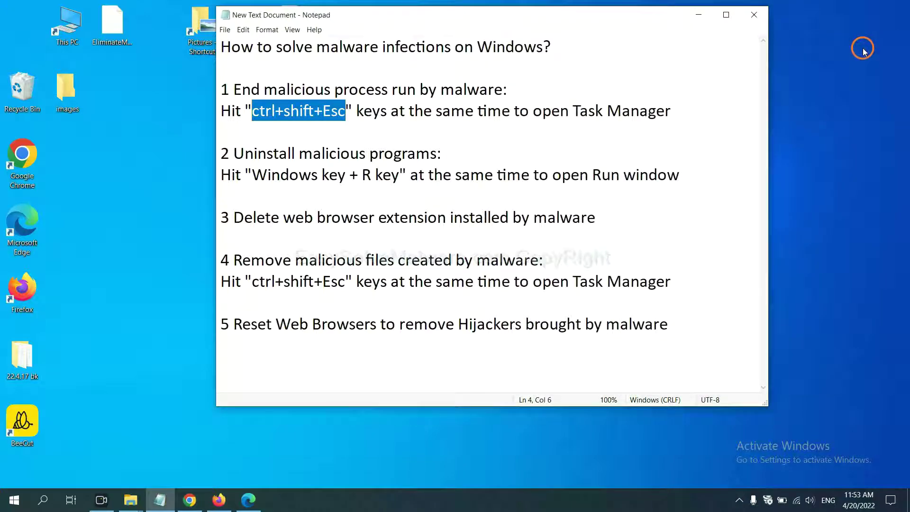
- Highlight the Windows key + R text in step 2 and bring up the Run dialog
click(416, 172)
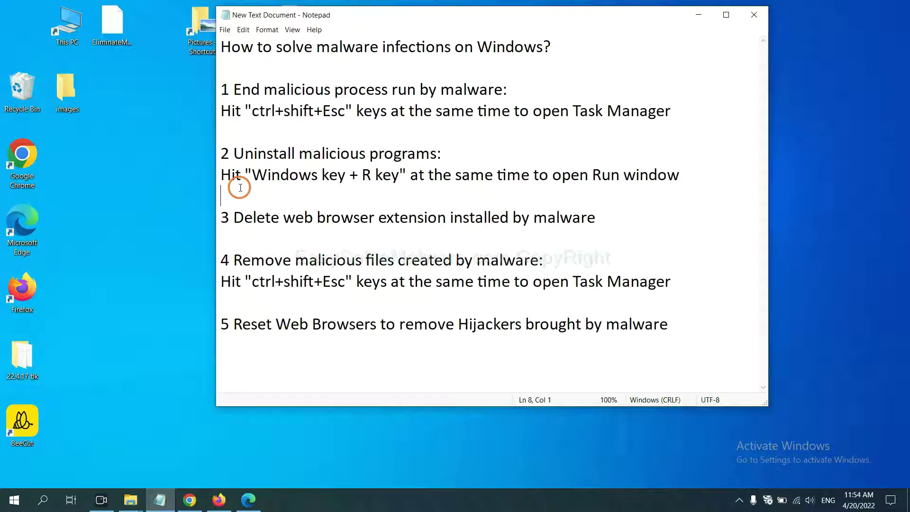
click(257, 179)
drag(256, 178, 396, 184)
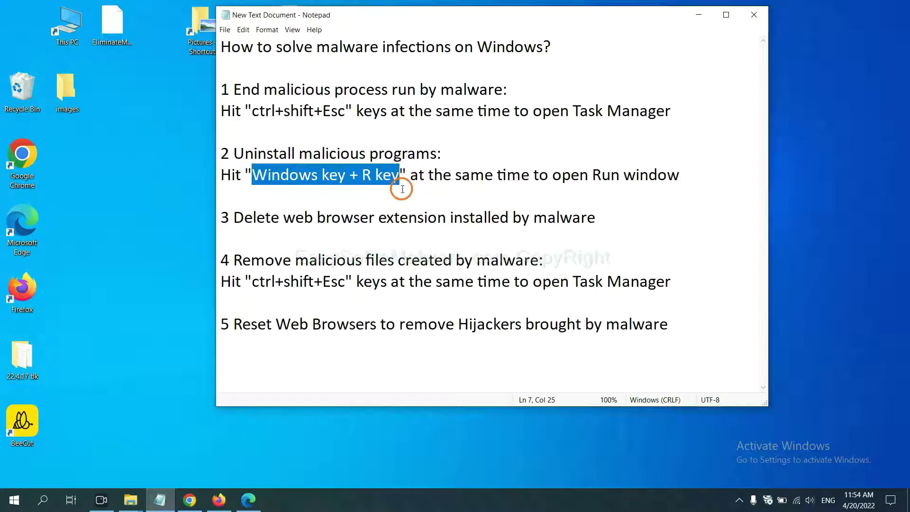
key(super+r)
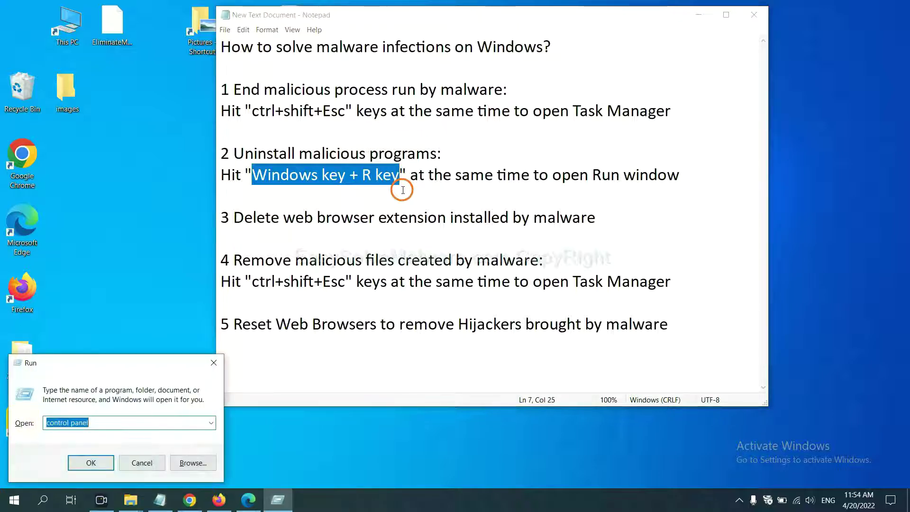
- Move the Run dialog beside the notes and highlight its "control panel" command
drag(102, 370, 695, 159)
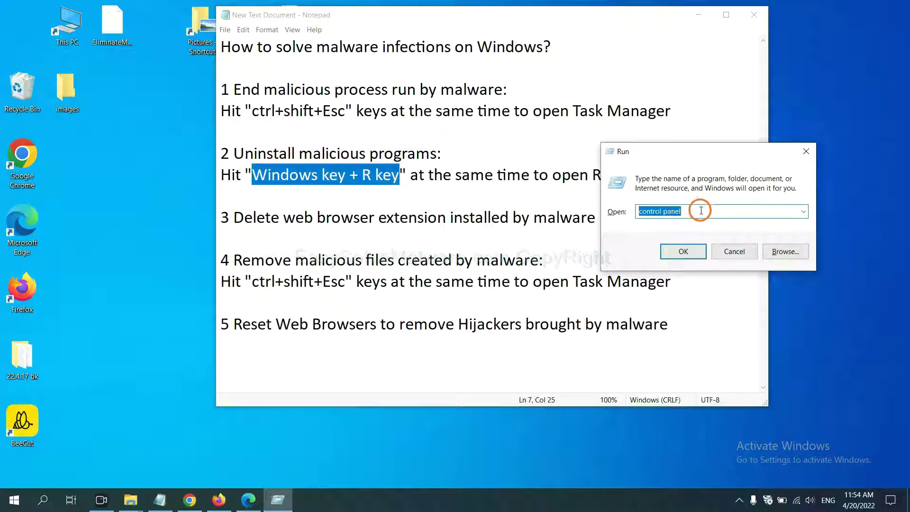
click(700, 212)
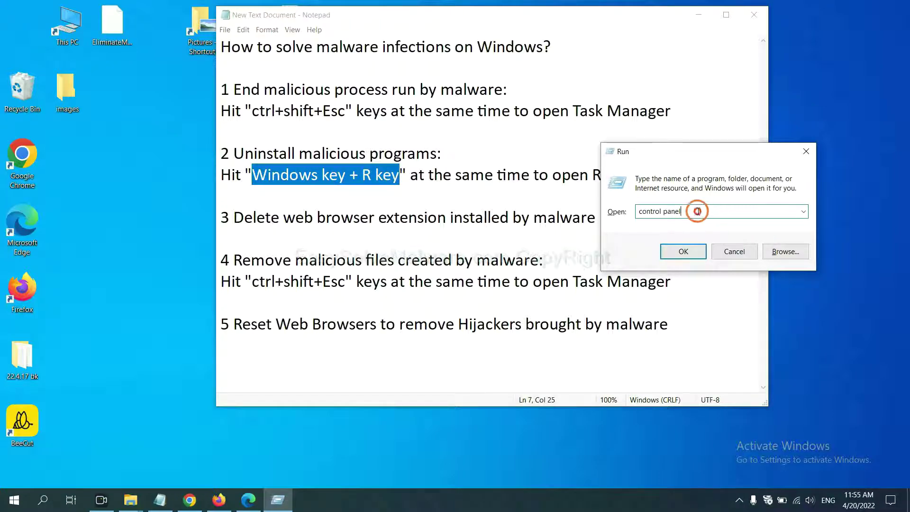
drag(700, 213, 632, 213)
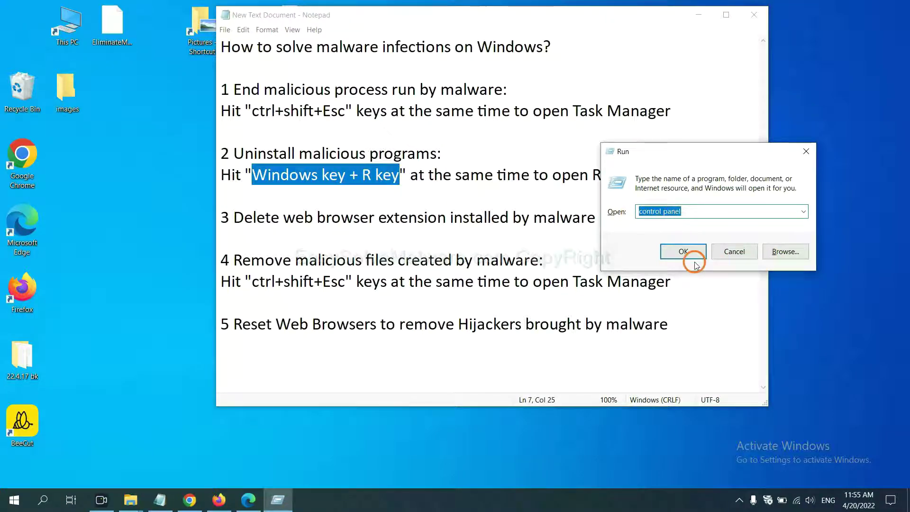
- Launch Control Panel, review Programs and Features with Xiph.Org Open Codecs selected, then close it
click(679, 256)
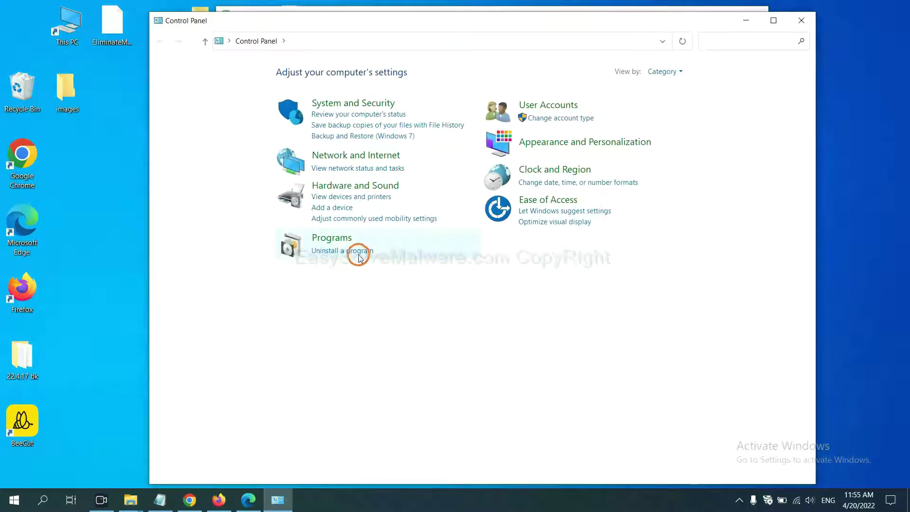
click(343, 250)
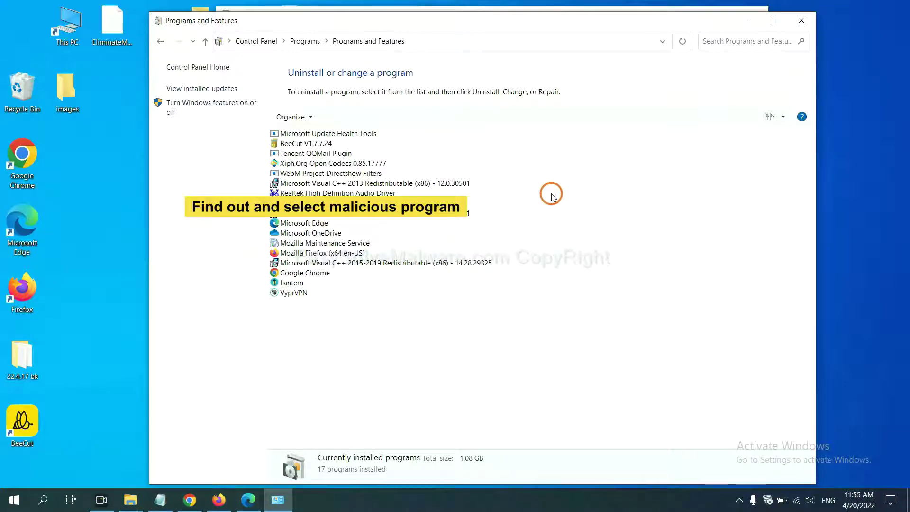
click(357, 163)
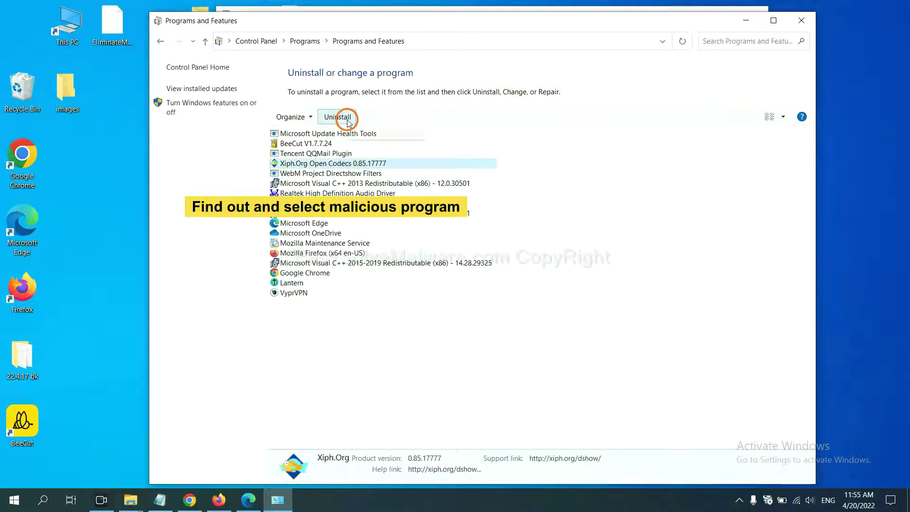
click(805, 22)
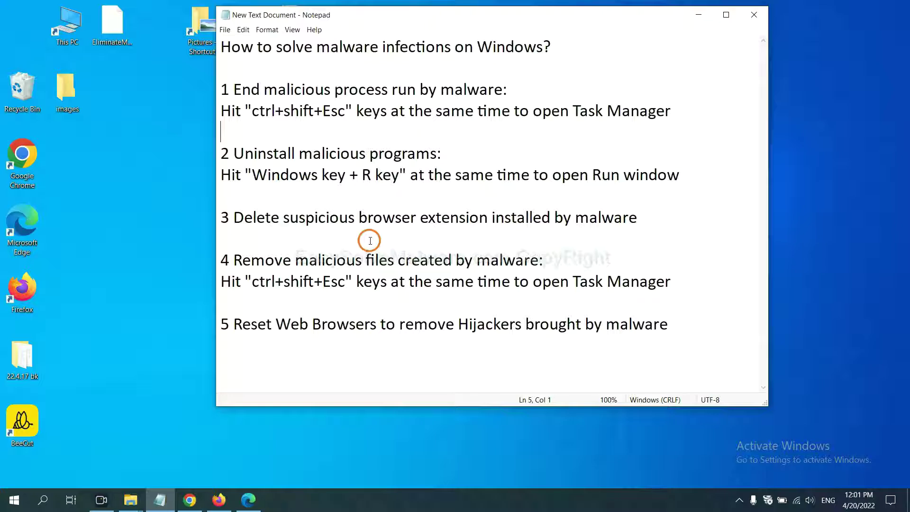
- Review Chrome's Extensions page listing Scroll To Top, then move on to Firefox
click(190, 499)
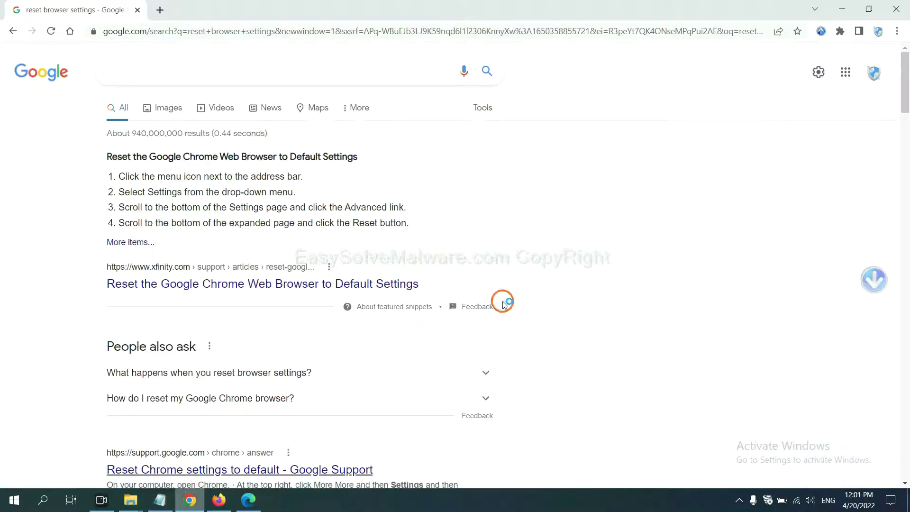
click(895, 32)
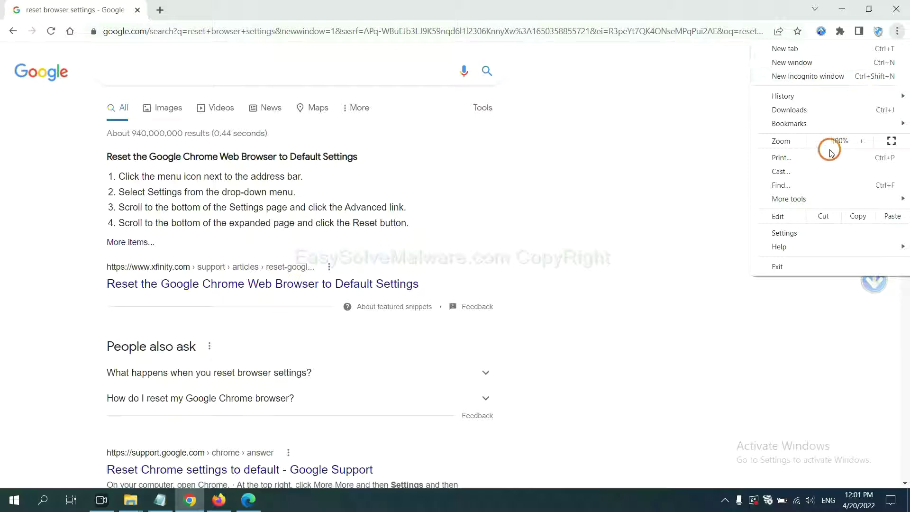
mouse_move(796, 199)
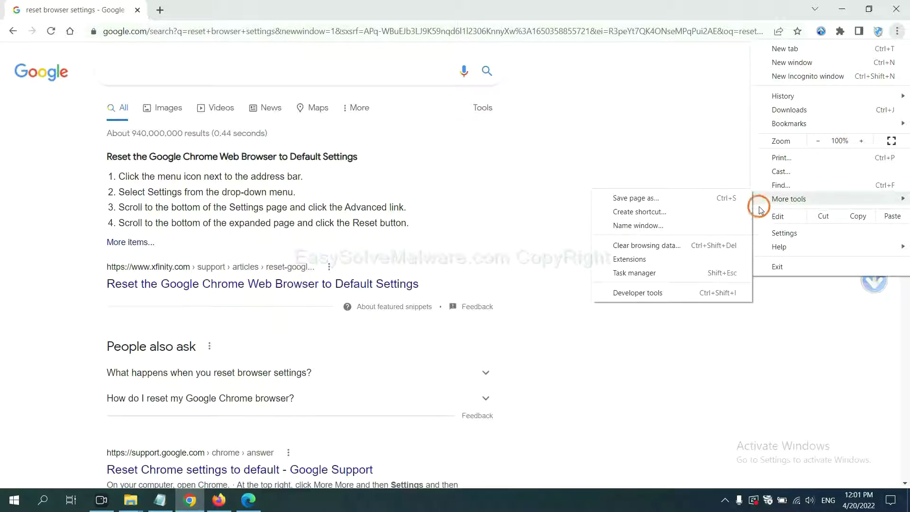
click(629, 259)
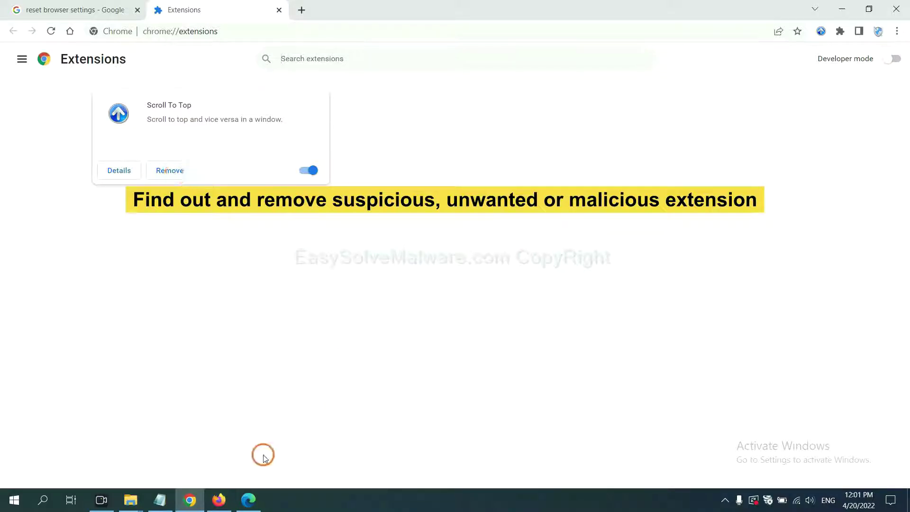
click(218, 499)
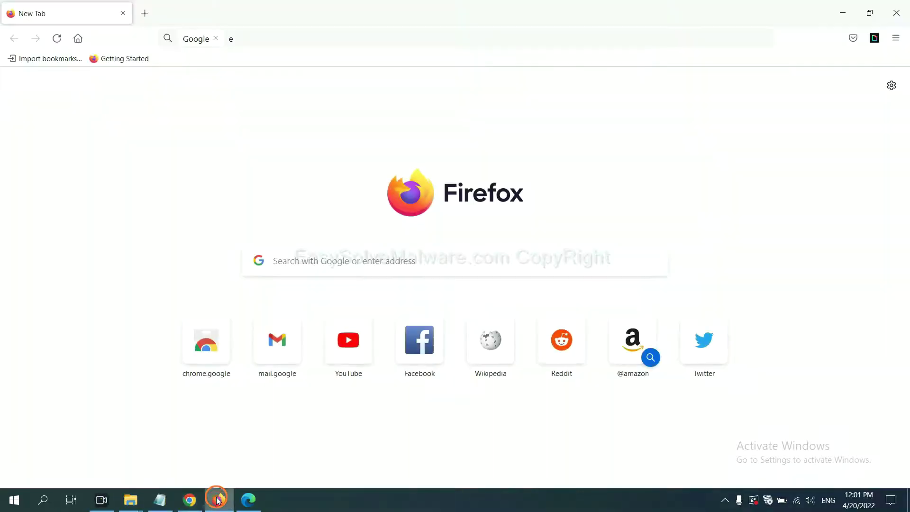
- Show removal options for GIPHY for Firefox in the Add-ons Manager, then move on to Edge
click(897, 38)
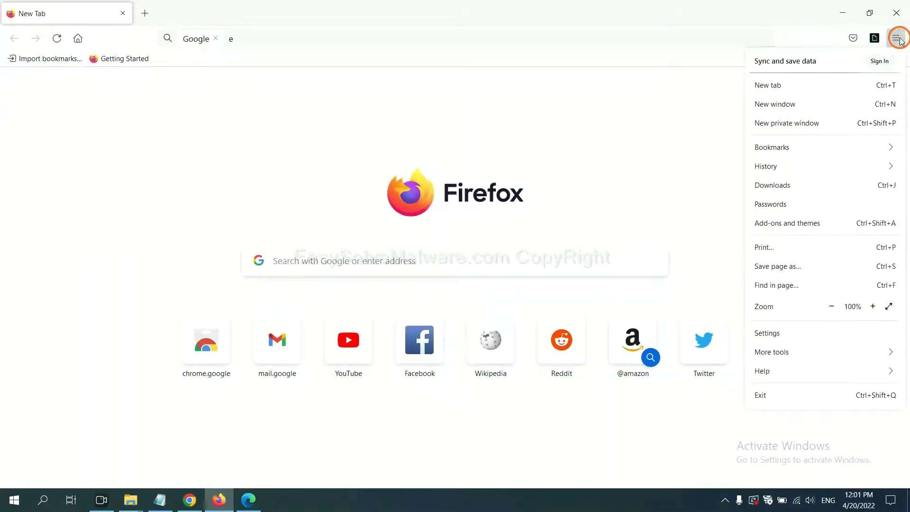
click(794, 231)
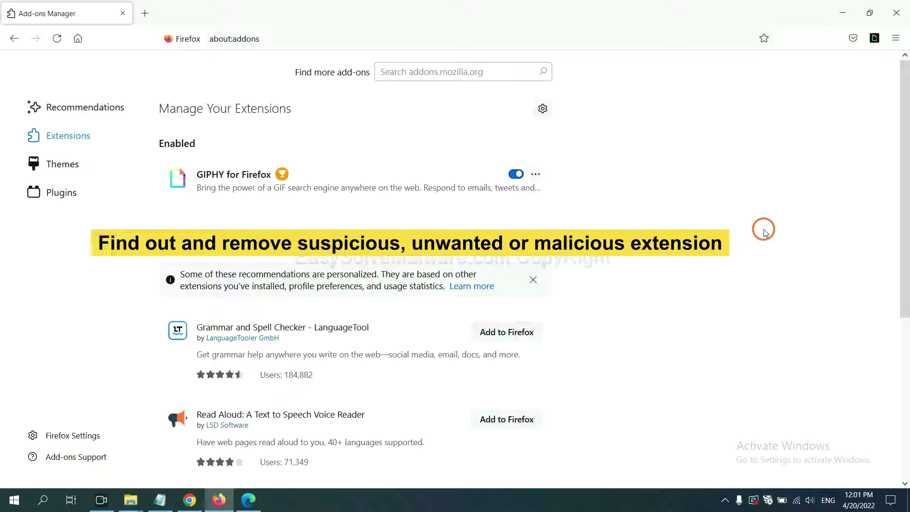
click(536, 177)
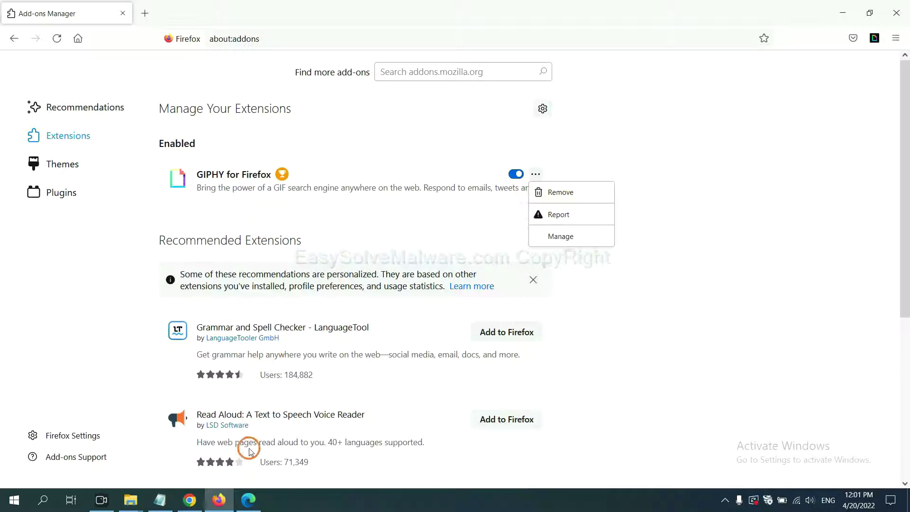
click(247, 500)
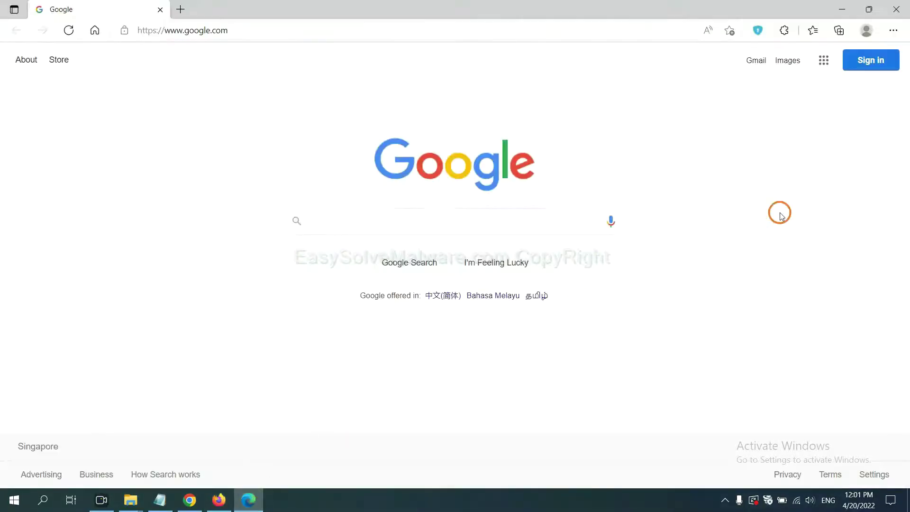
- Reach Edge's installed extensions management page from the Settings and more menu
click(891, 32)
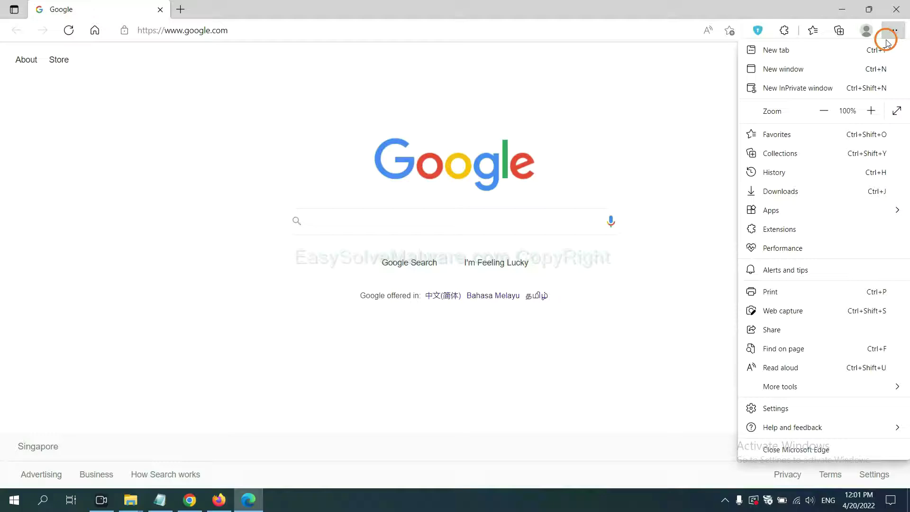
right_click(782, 230)
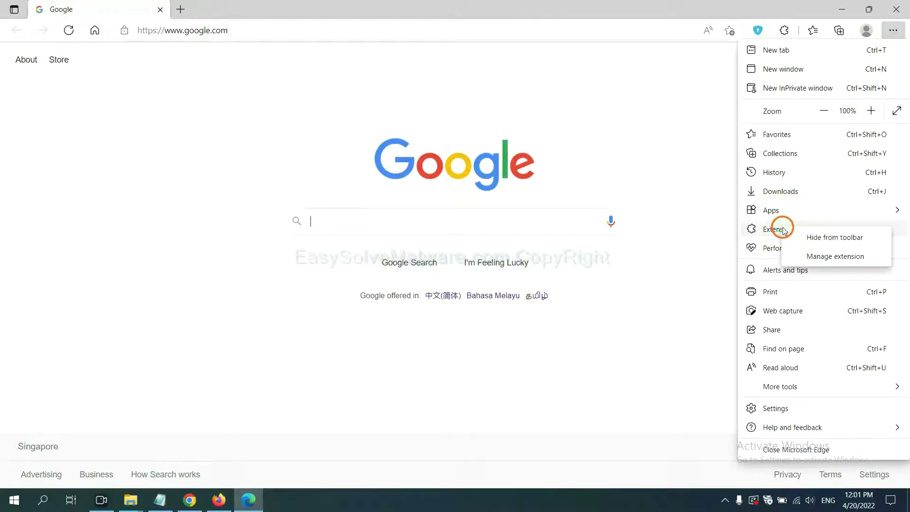
click(817, 257)
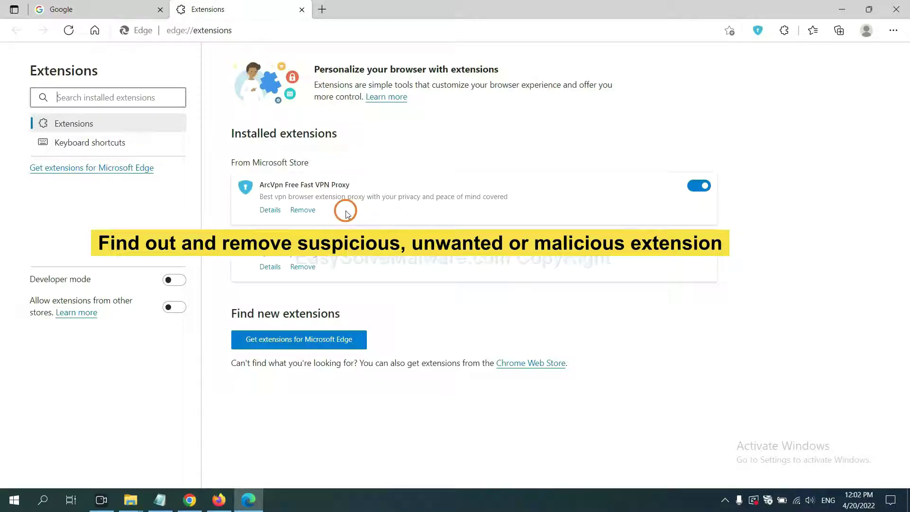
- Remove the ArcVpn Free Fast VPN Proxy extension, confirm it, and minimize Edge
click(311, 211)
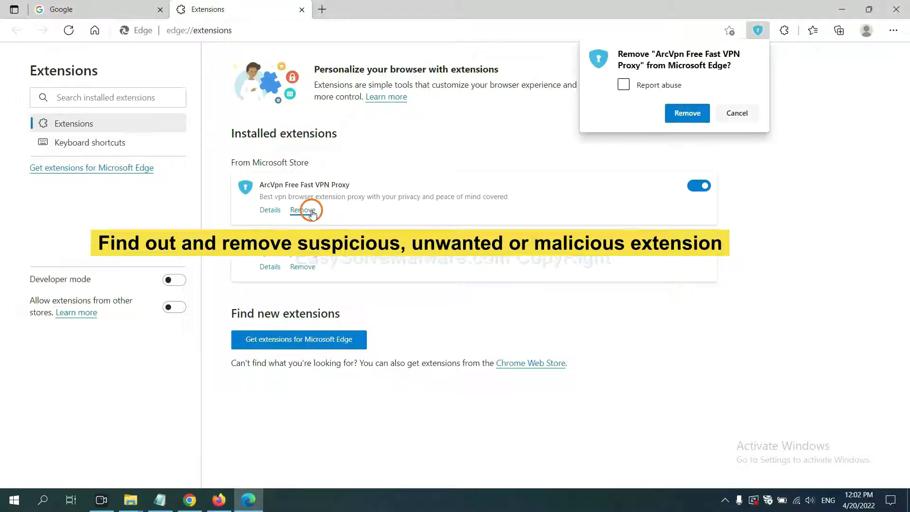
click(681, 117)
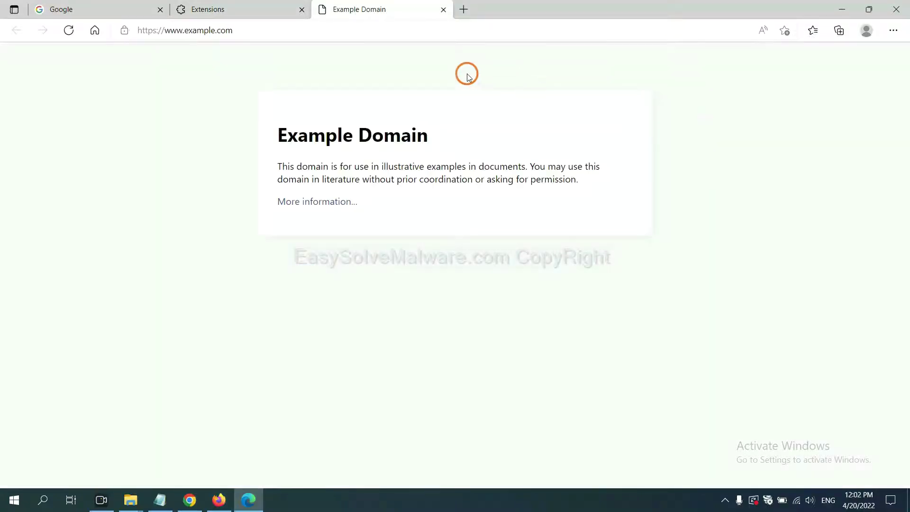
click(904, 504)
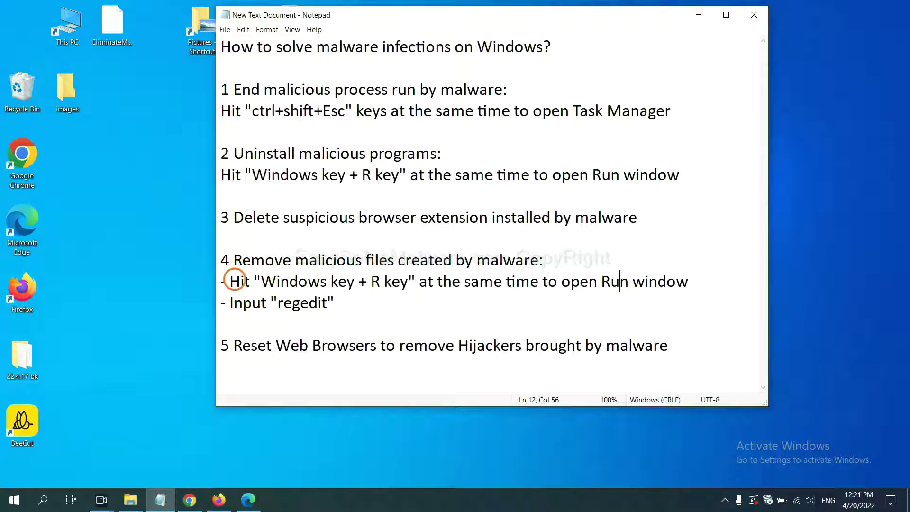
- Highlight the step 4 regedit instructions and bring up the Run dialog
drag(236, 281, 517, 295)
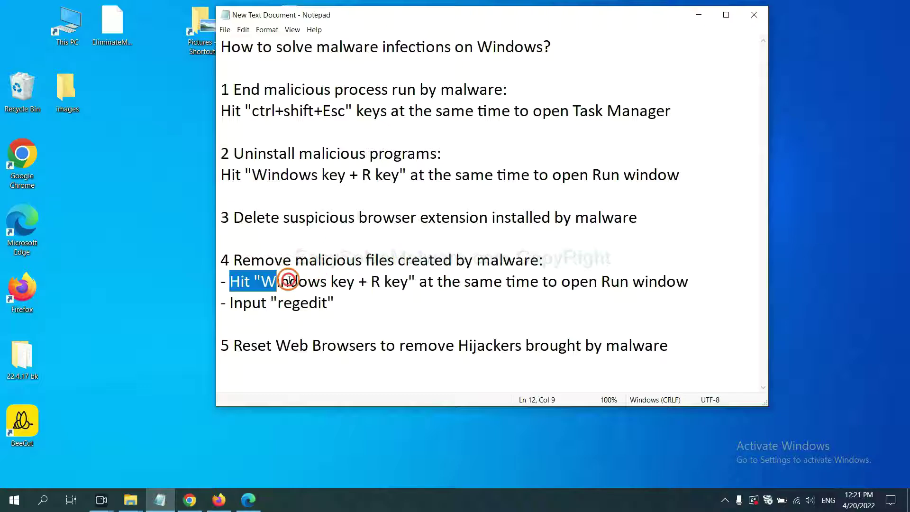
click(527, 288)
key(super+r)
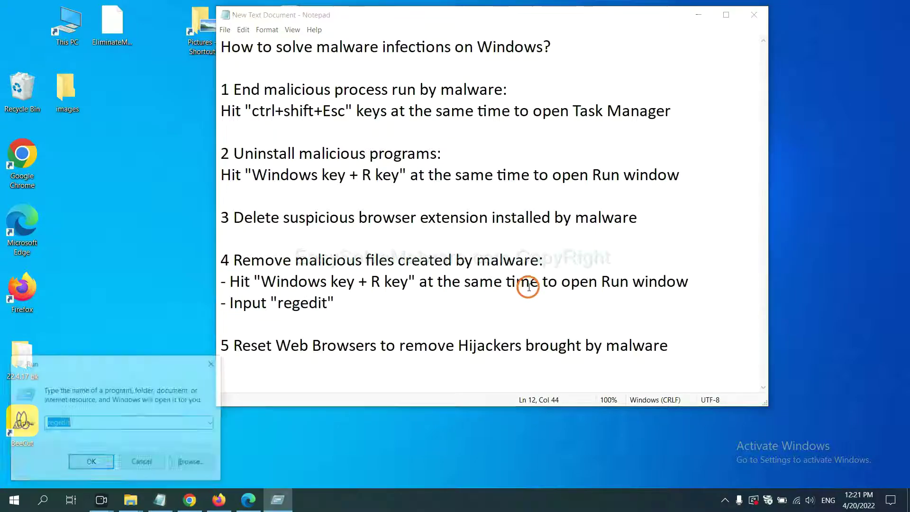
- Launch Registry Editor with the prefilled "regedit" command
drag(163, 360, 723, 191)
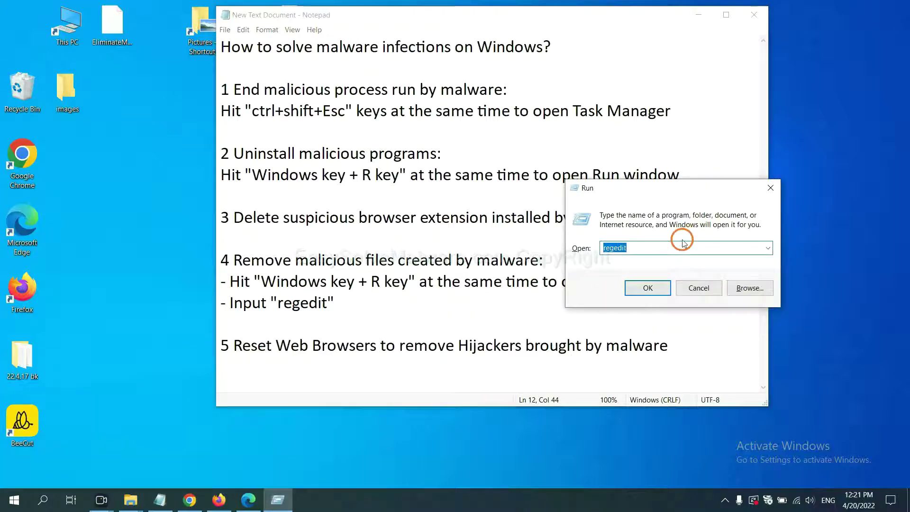
click(664, 244)
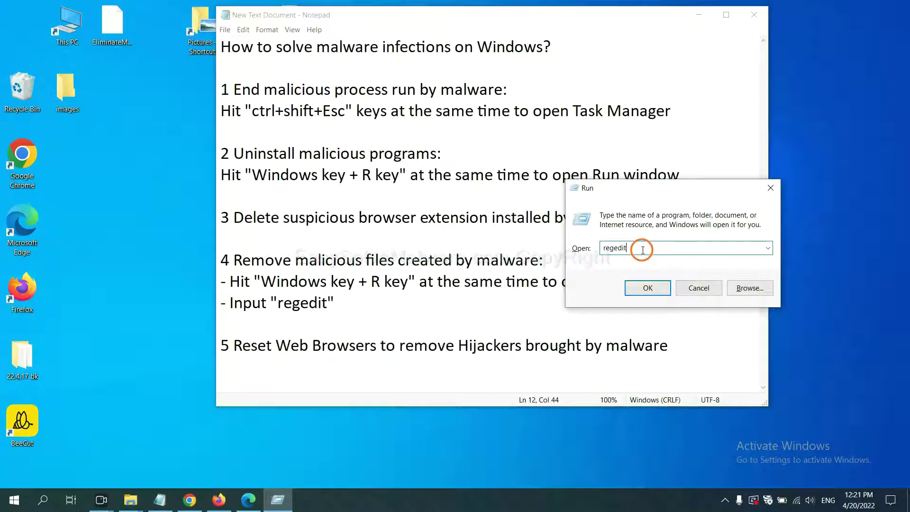
click(648, 288)
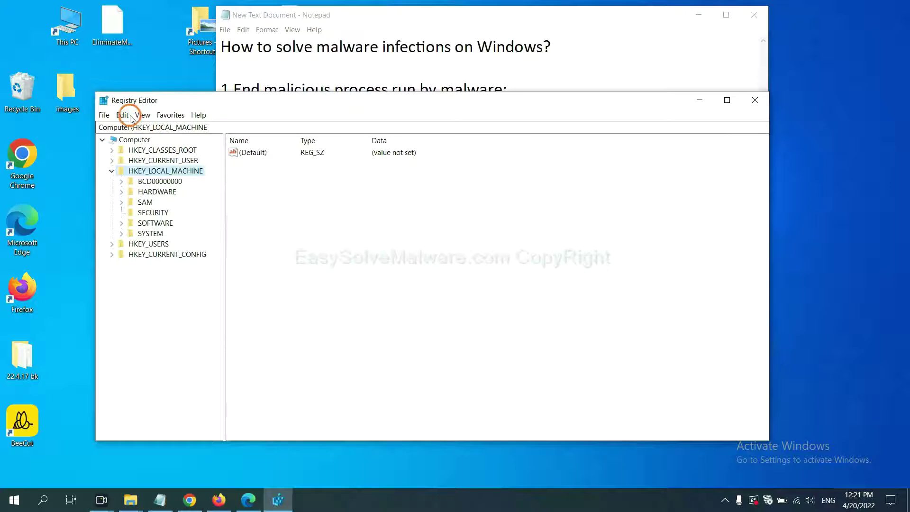
- Search HKEY_LOCAL_MACHINE for the malware name with Find Next, landing on the BeeCut.exe value
click(124, 116)
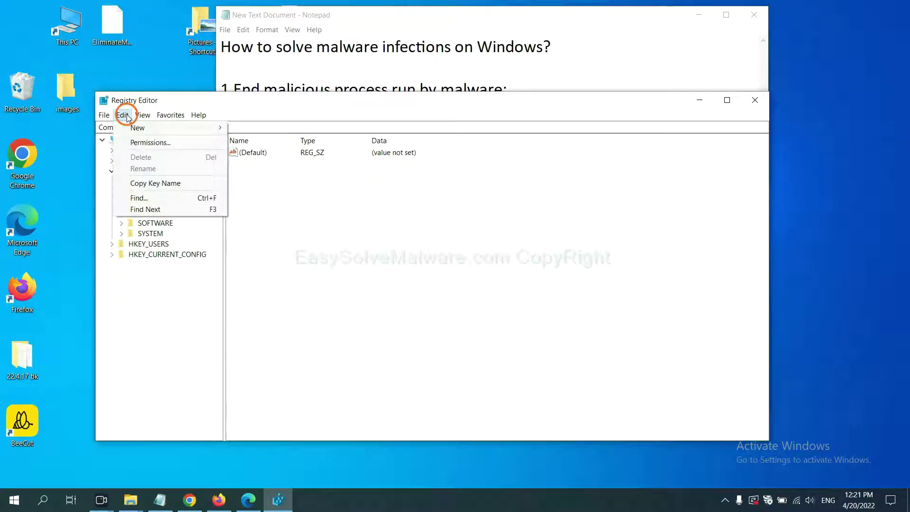
click(160, 199)
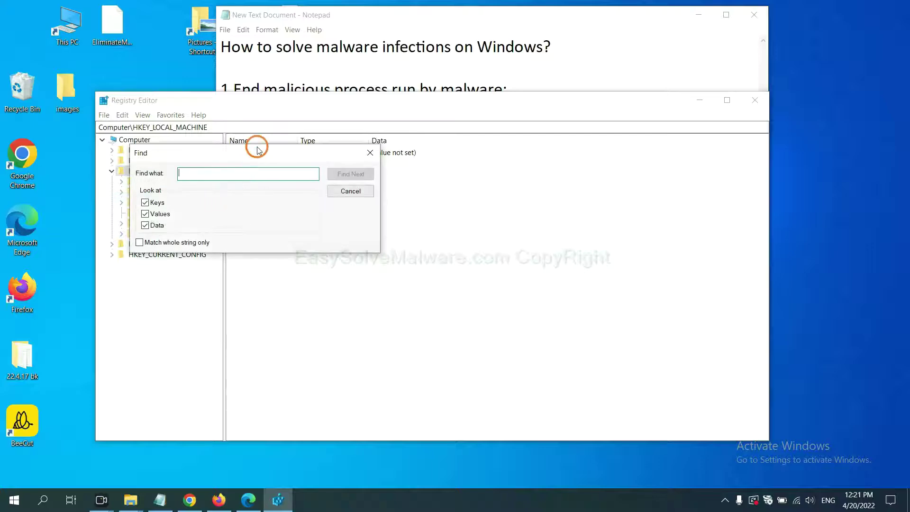
drag(260, 152, 348, 173)
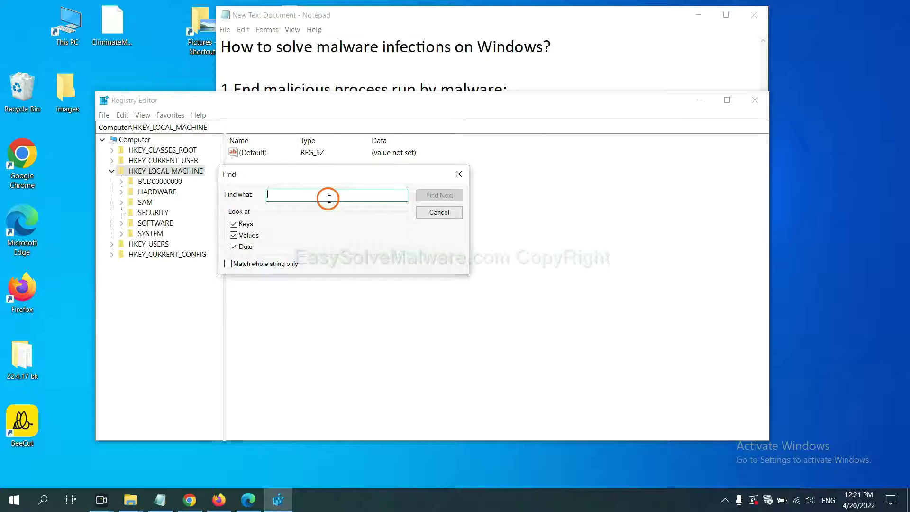
text(be)
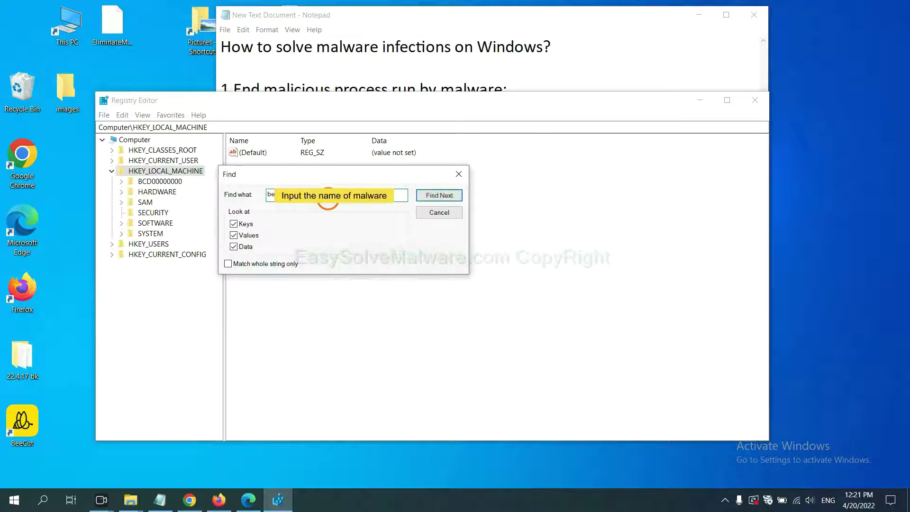
click(439, 195)
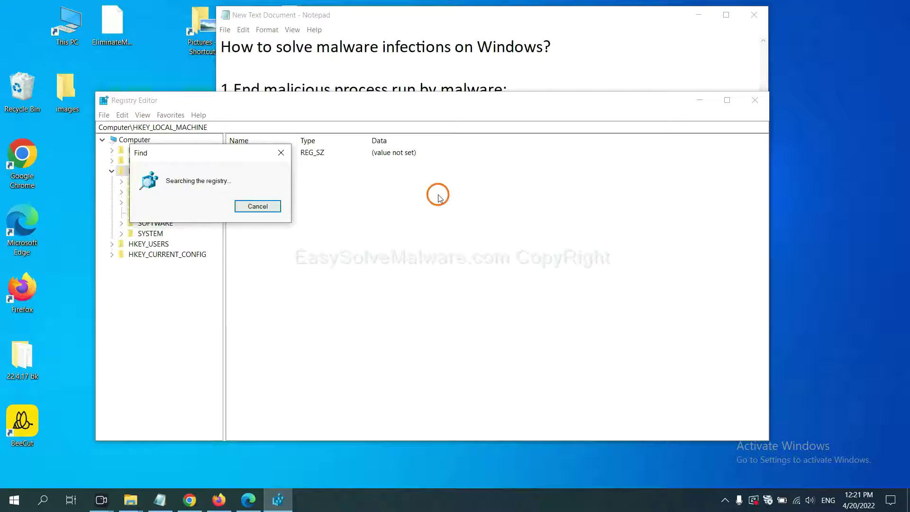
drag(225, 152, 367, 152)
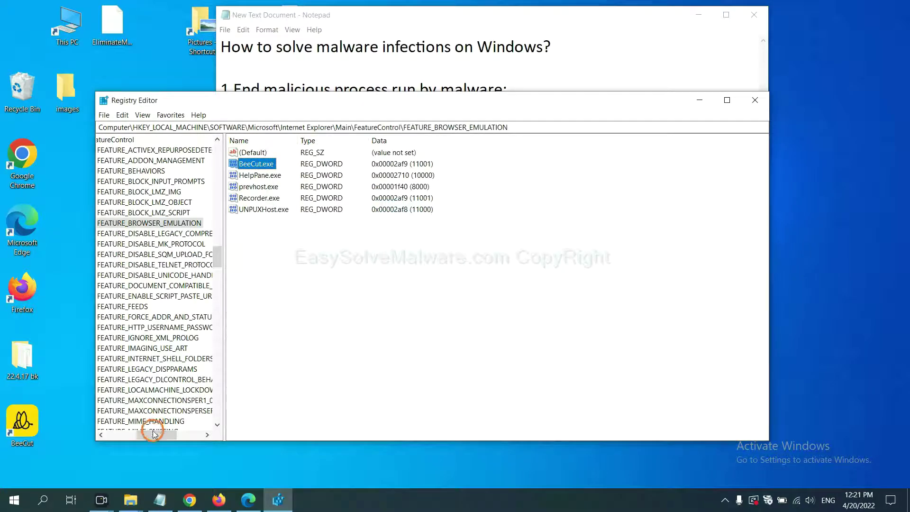
- Bring up the context actions, including Delete, for the FEATURE_BROWSER_EMULATION key holding BeeCut.exe
drag(152, 434, 145, 434)
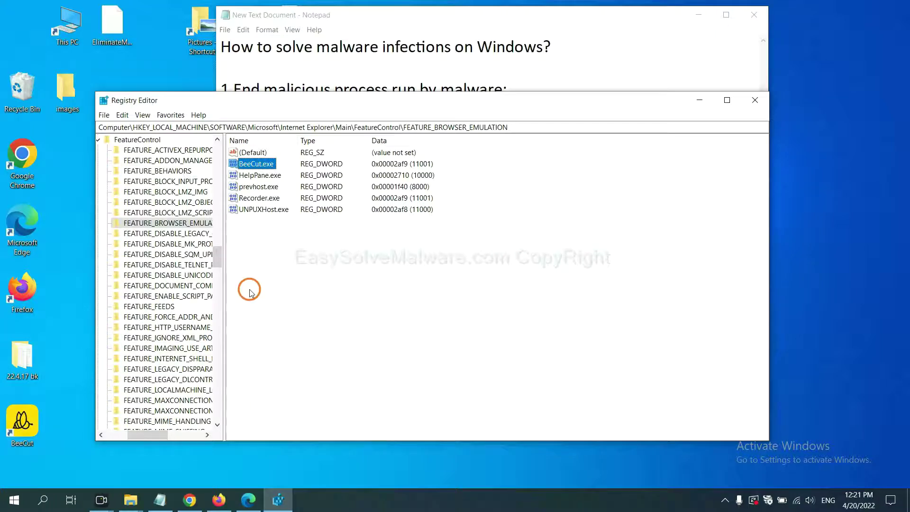
right_click(184, 225)
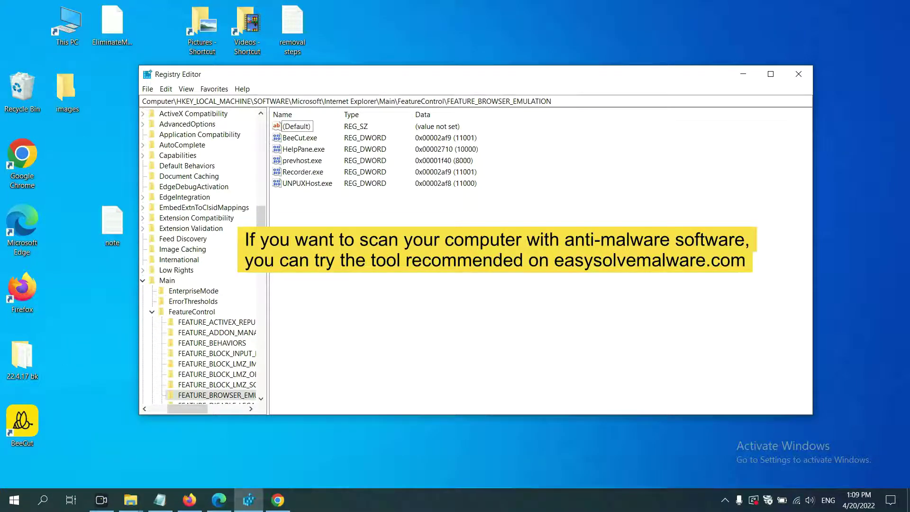
- Bring the easysolvemalware.com removal guide forward in a maximized Chrome window
click(283, 500)
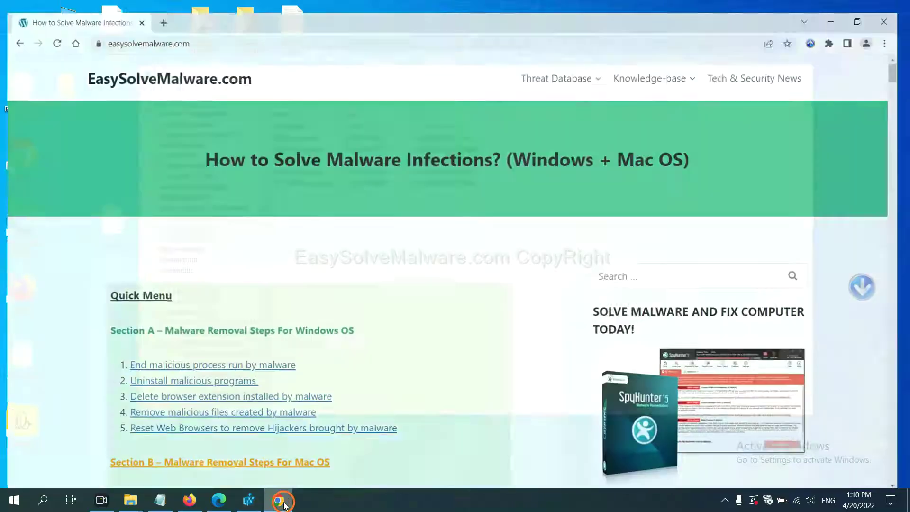
key(super+Up)
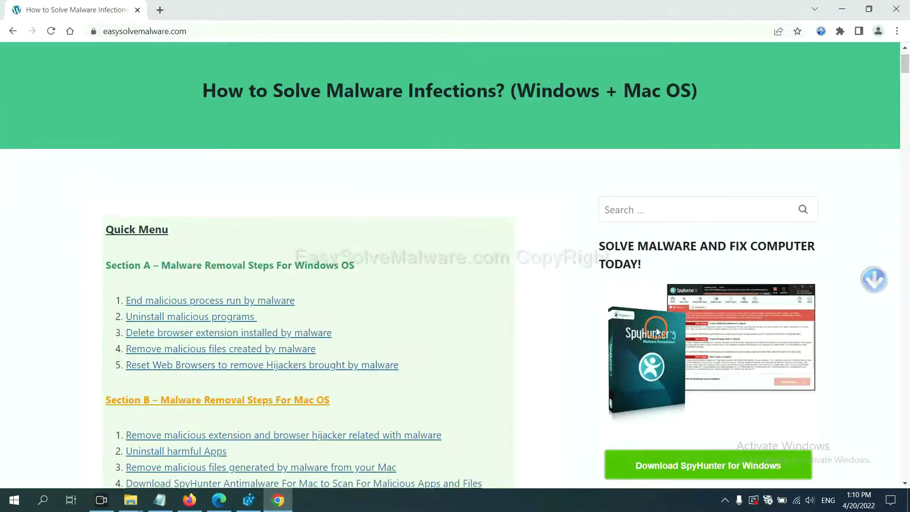
scroll(654, 327, up, 1)
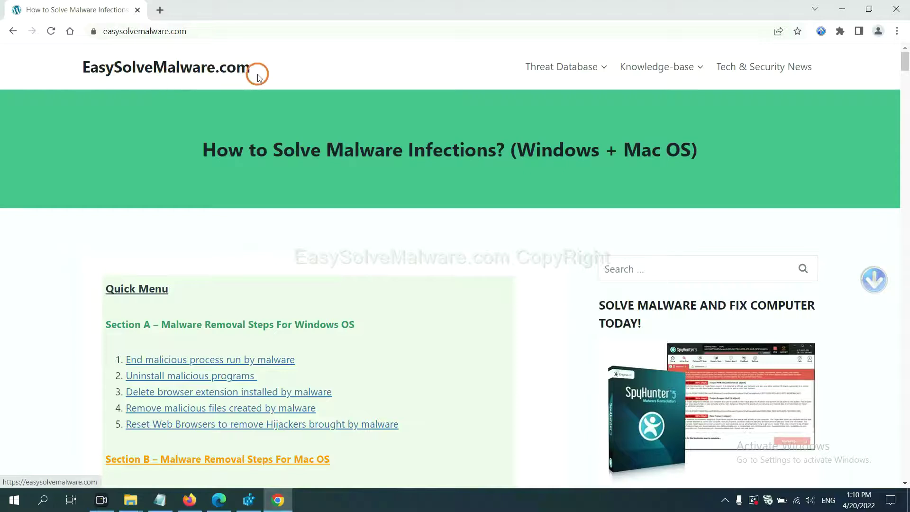
scroll(737, 282, down, 1)
scroll(756, 349, down, 1)
scroll(739, 315, down, 1)
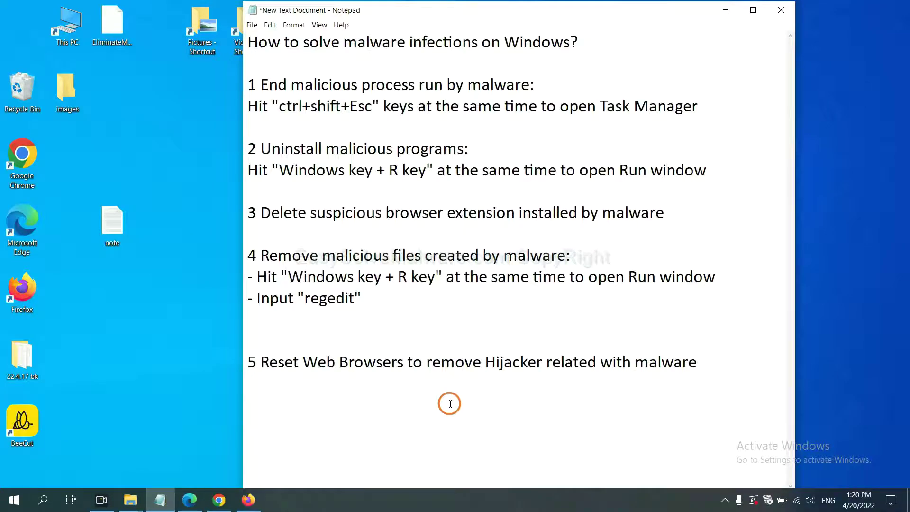
- From Chrome Settings, start 'Restore settings to their original defaults' to reach the reset confirmation
click(209, 503)
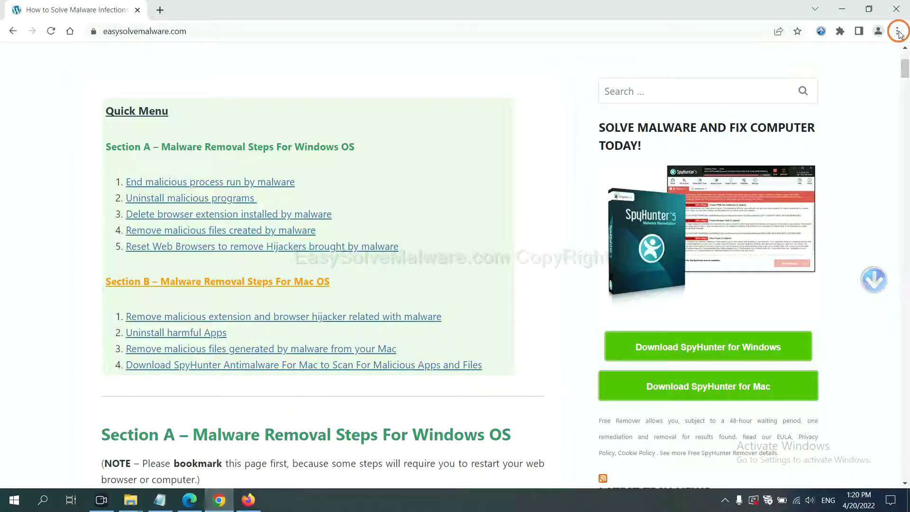
click(897, 31)
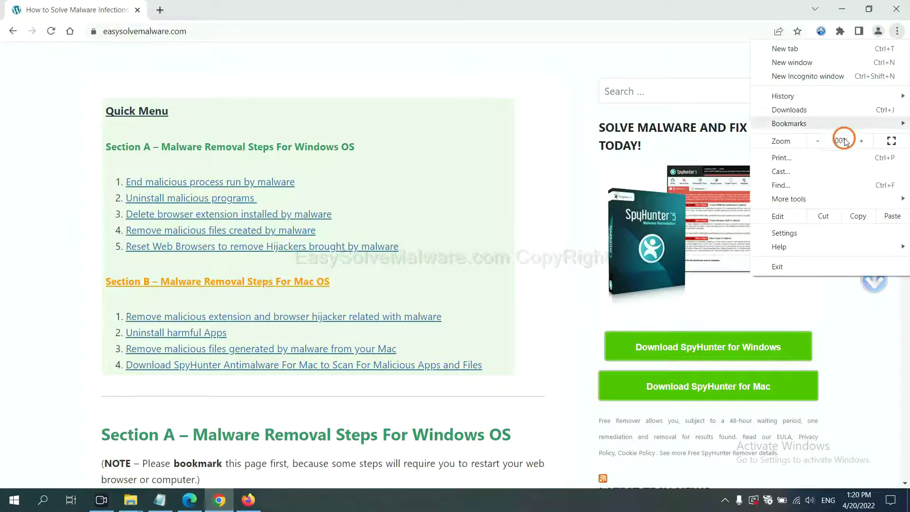
click(797, 229)
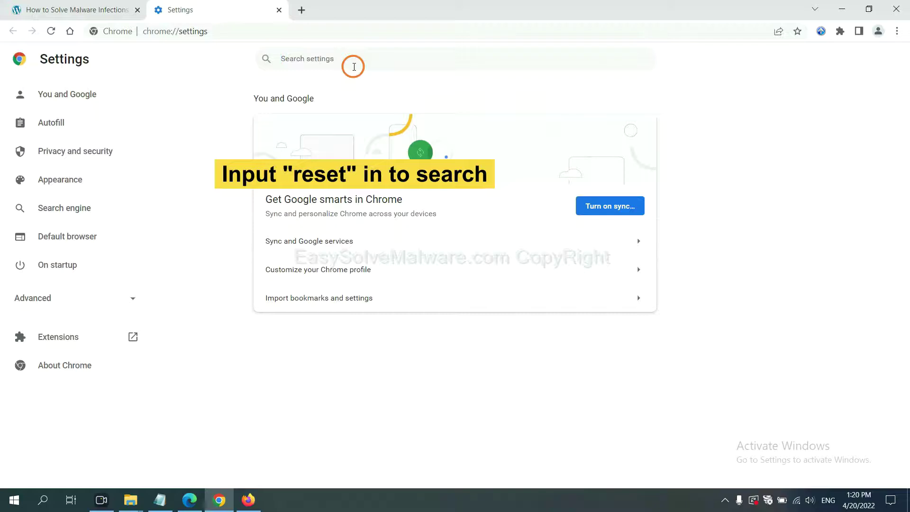
text(reset)
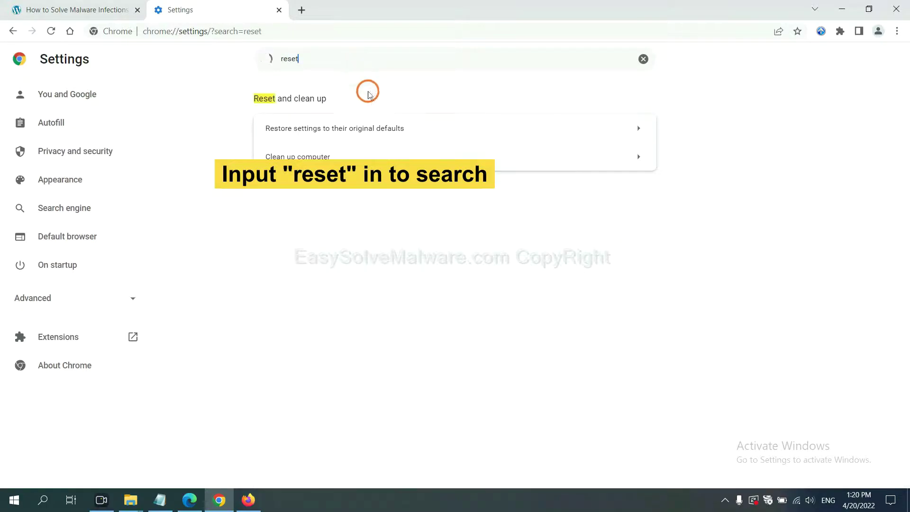
click(387, 126)
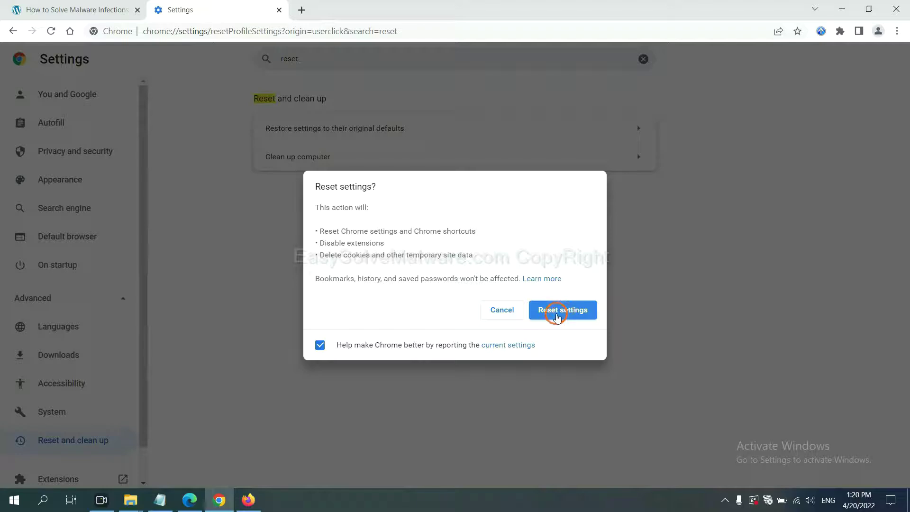
click(252, 499)
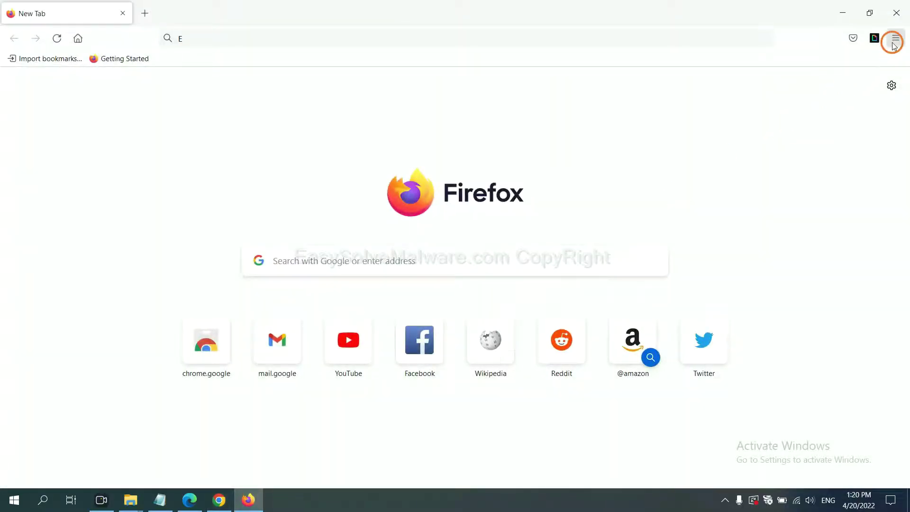
- Via Help > More troubleshooting information, run and confirm Refresh Firefox to restore defaults
click(895, 41)
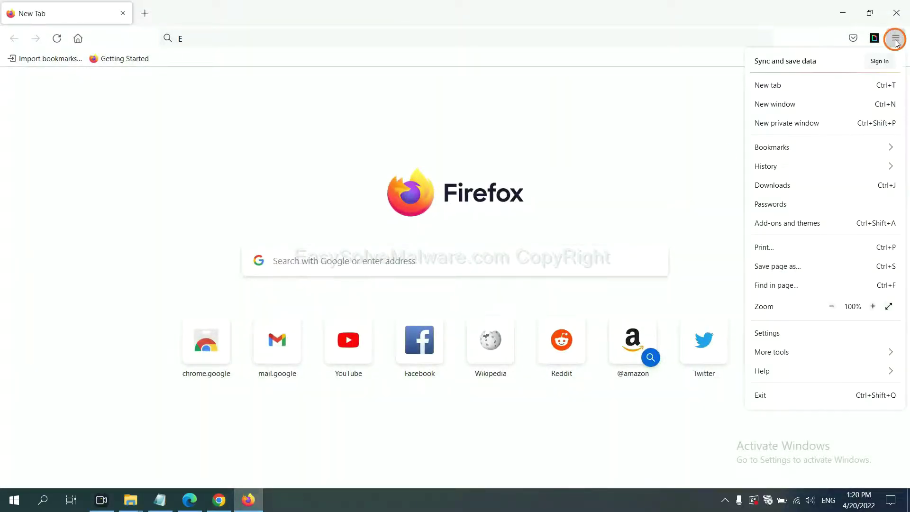
click(782, 370)
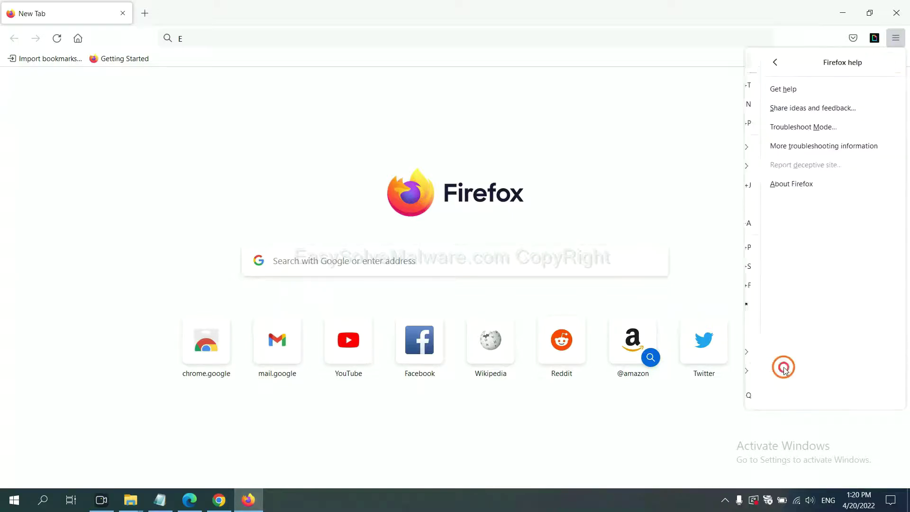
click(799, 147)
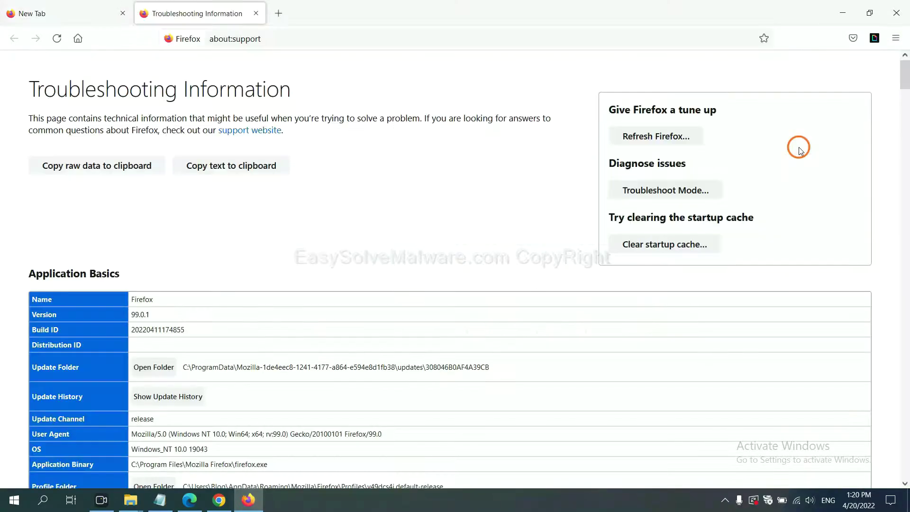
click(638, 141)
click(494, 143)
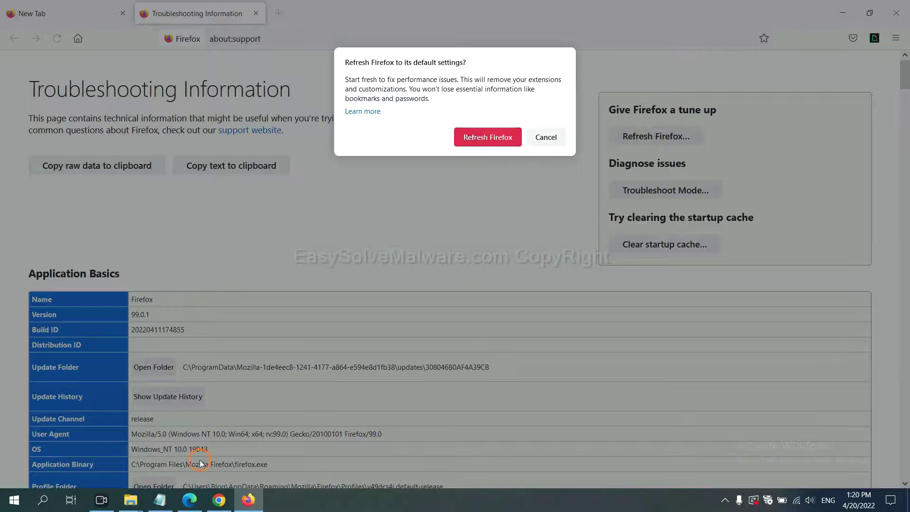
click(189, 499)
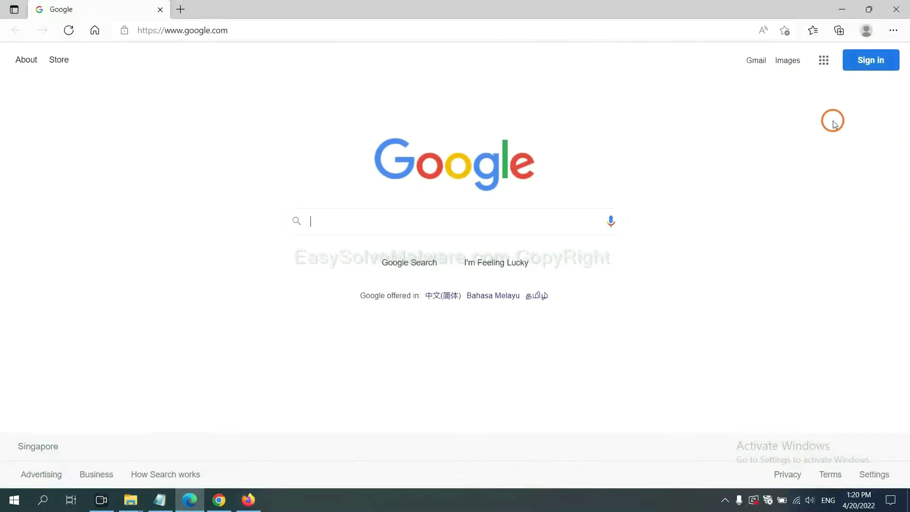
- From Edge Settings, start 'Restore settings to their default values' to reach the reset confirmation
click(893, 33)
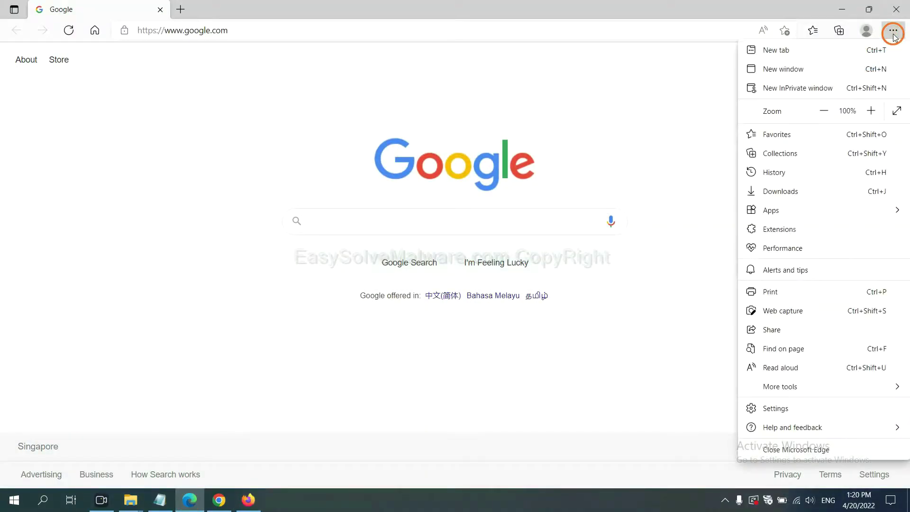
click(785, 409)
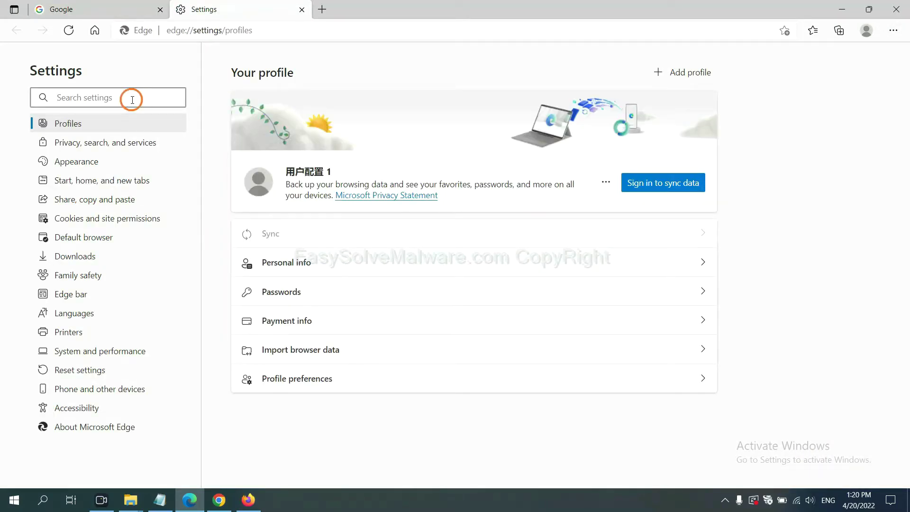
text(re)
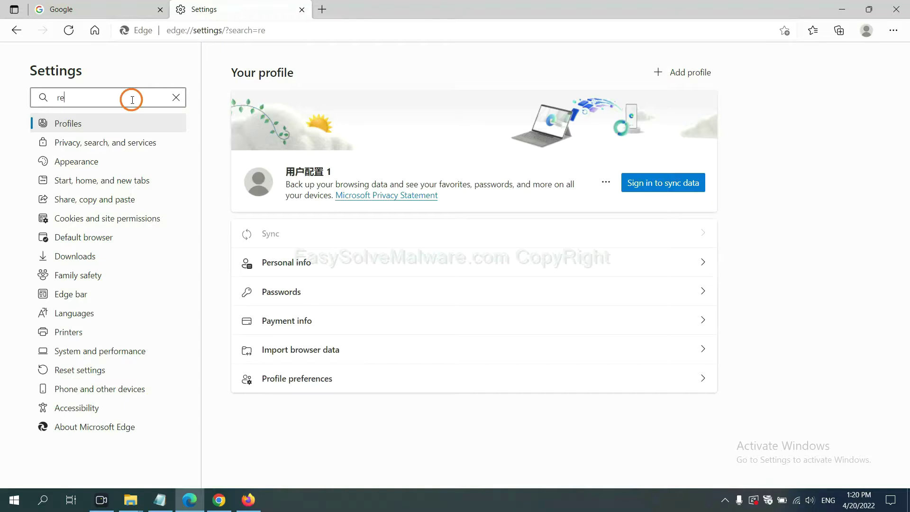
text(set)
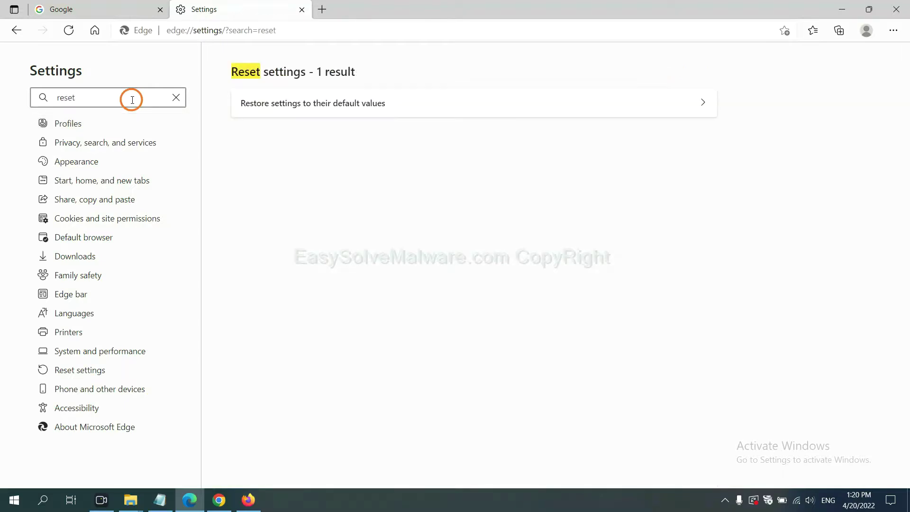
click(320, 102)
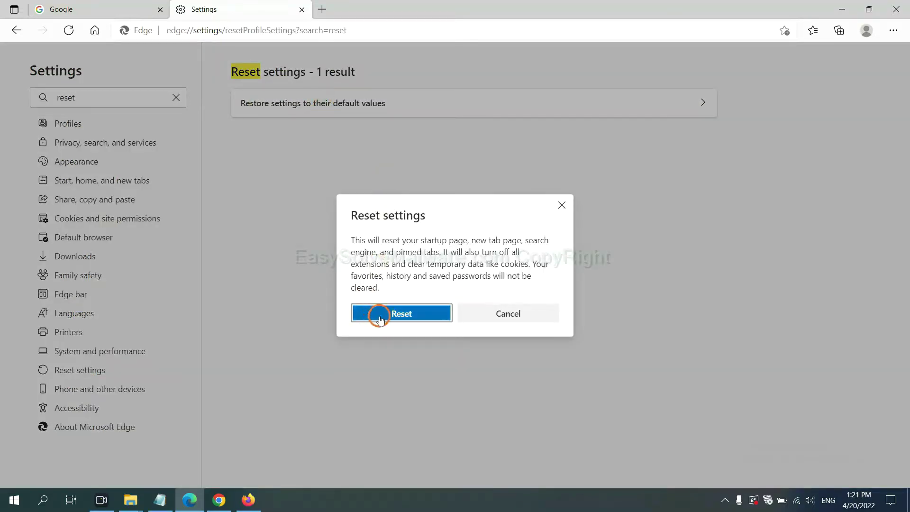